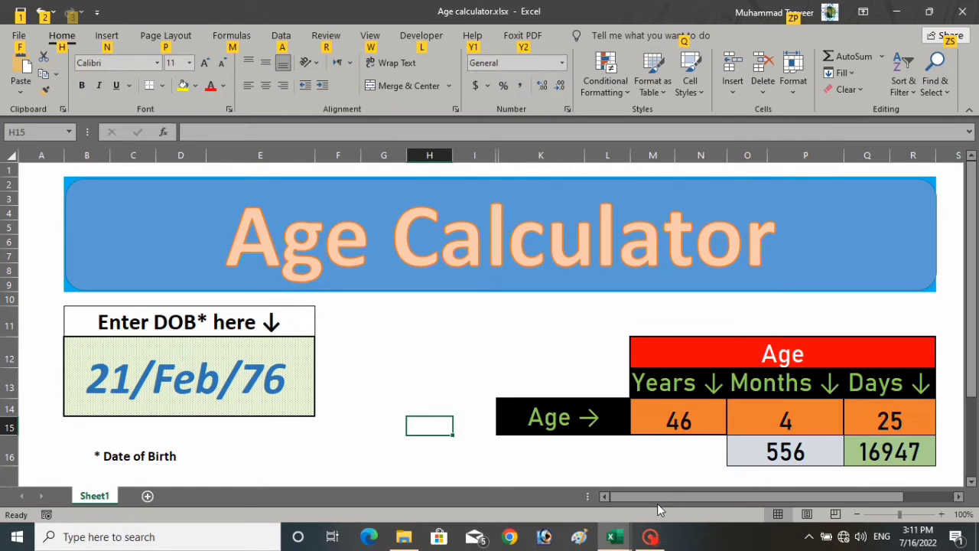
- Review the Age Calculator title, its heading and the date of birth in B12
click(222, 229)
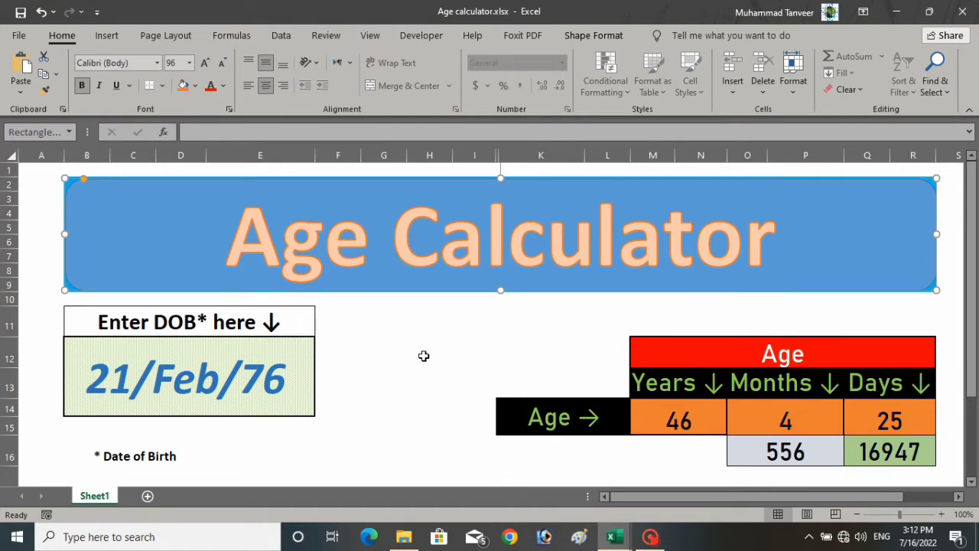
click(179, 371)
click(128, 324)
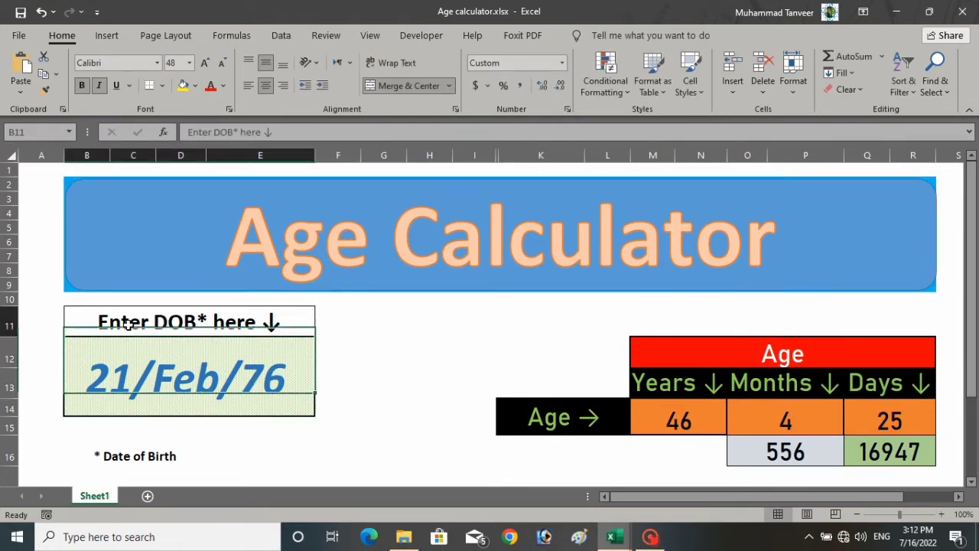
click(179, 372)
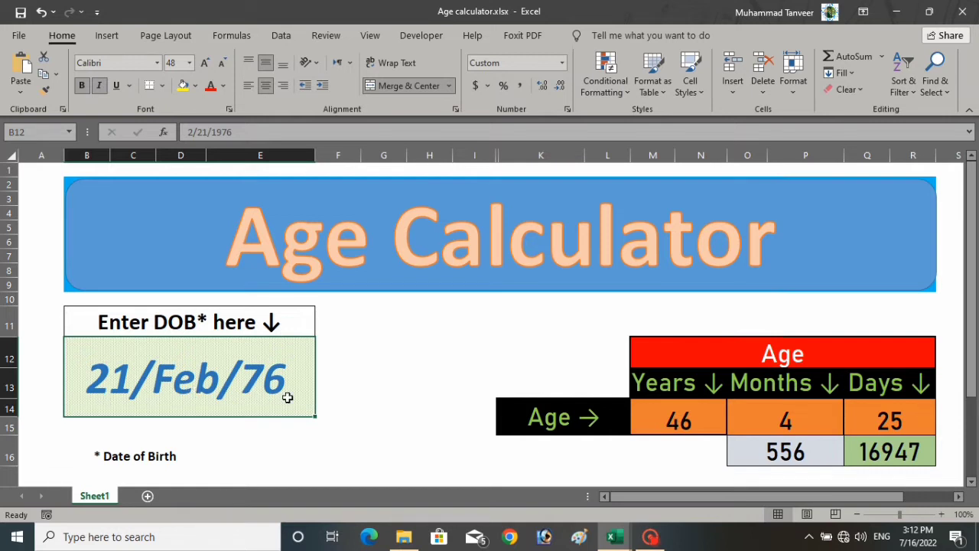
- In B12, change the month and day of the birth date from 2/21 to 8/20
double_click(249, 375)
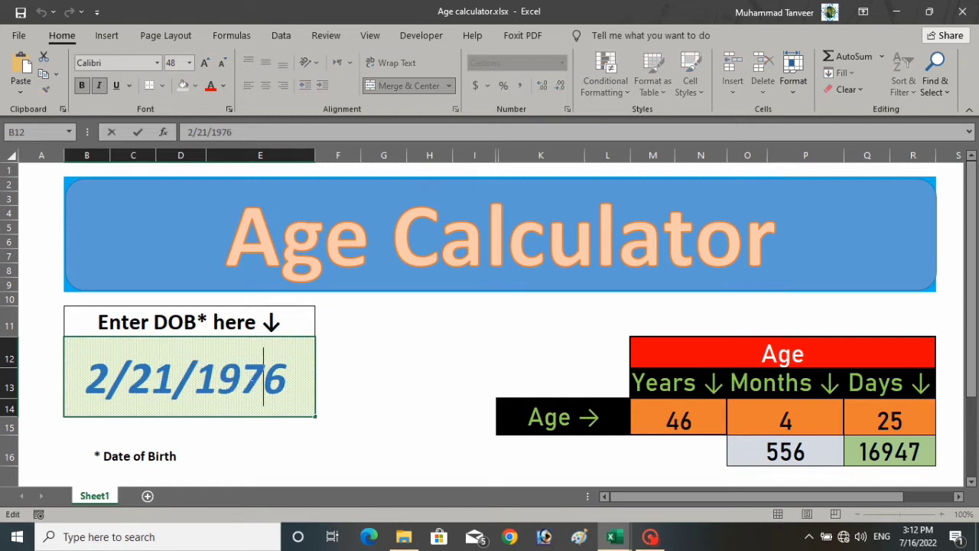
key(Return)
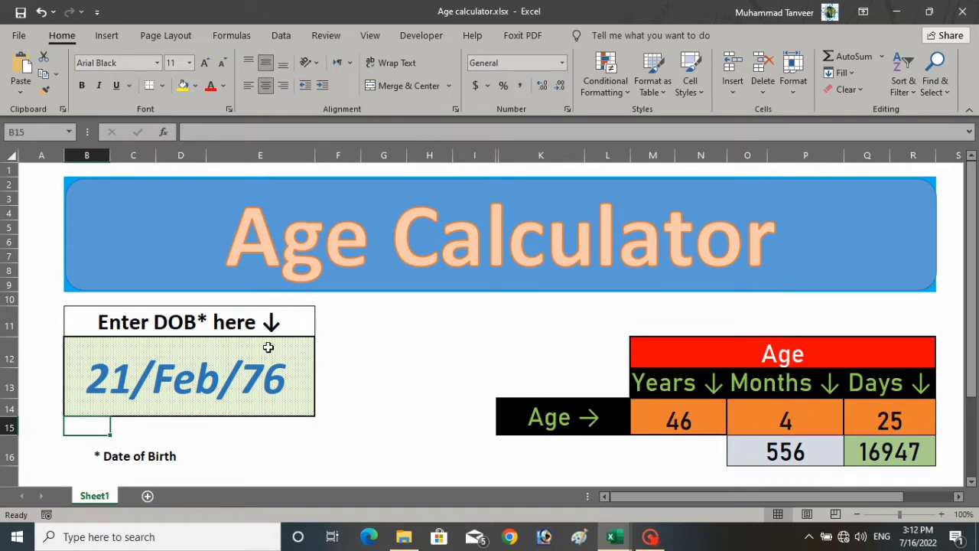
double_click(208, 377)
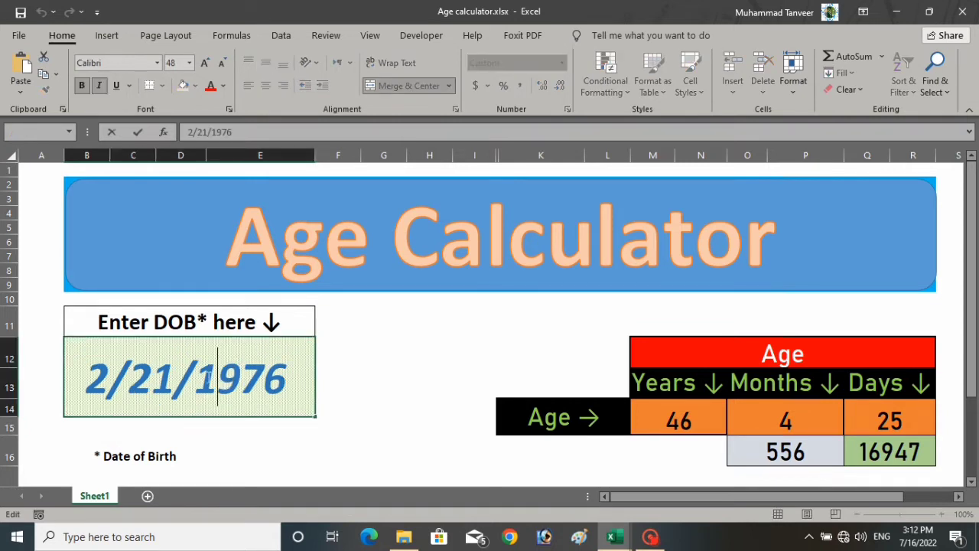
click(109, 378)
double_click(100, 372)
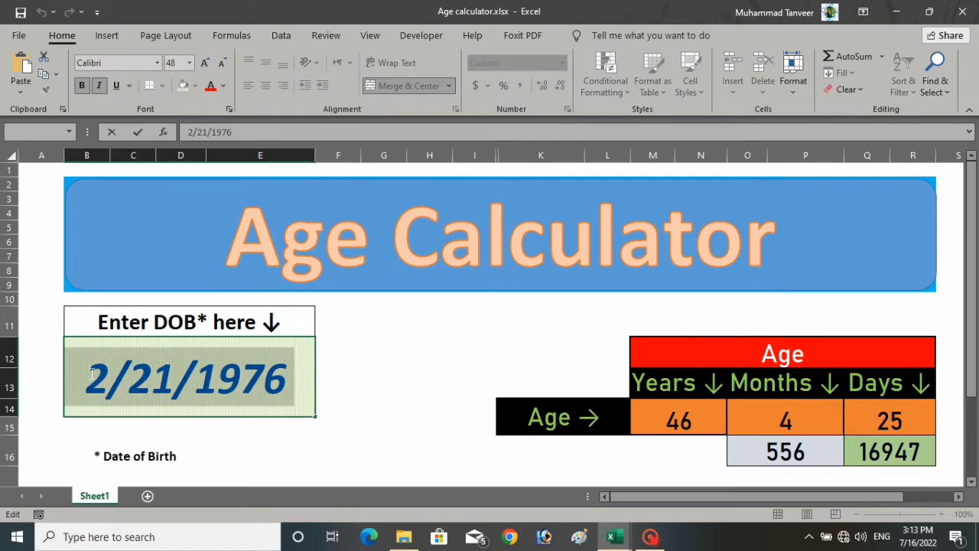
click(165, 379)
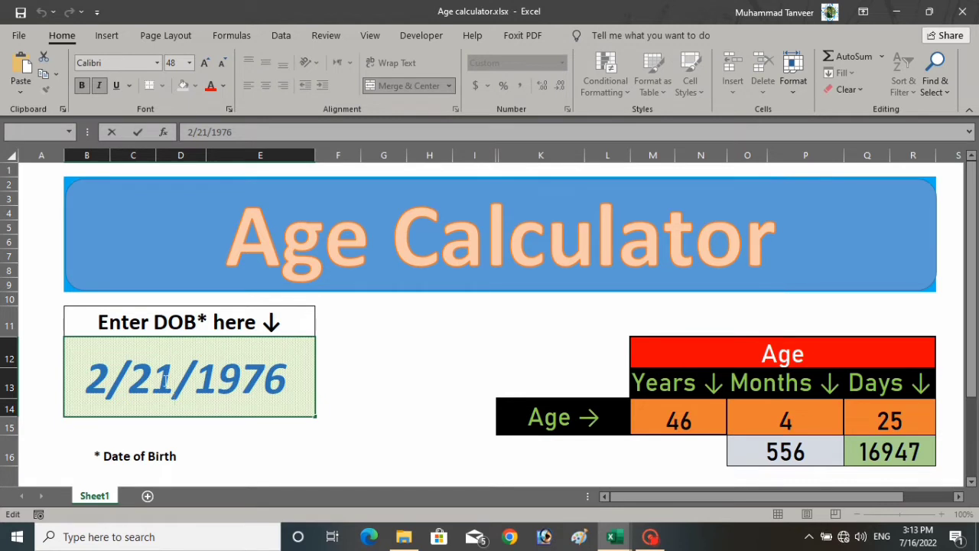
key(Home)
key(Delete)
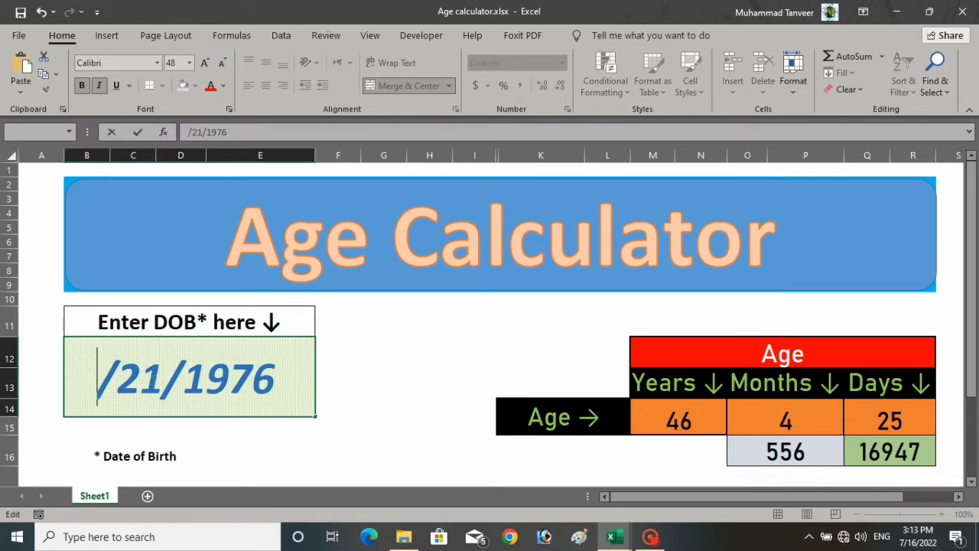
text(8)
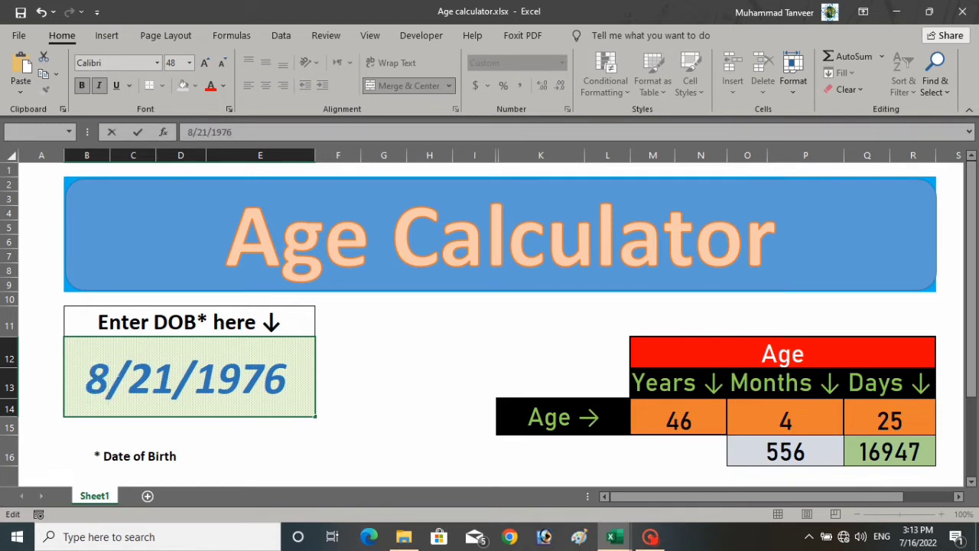
double_click(159, 377)
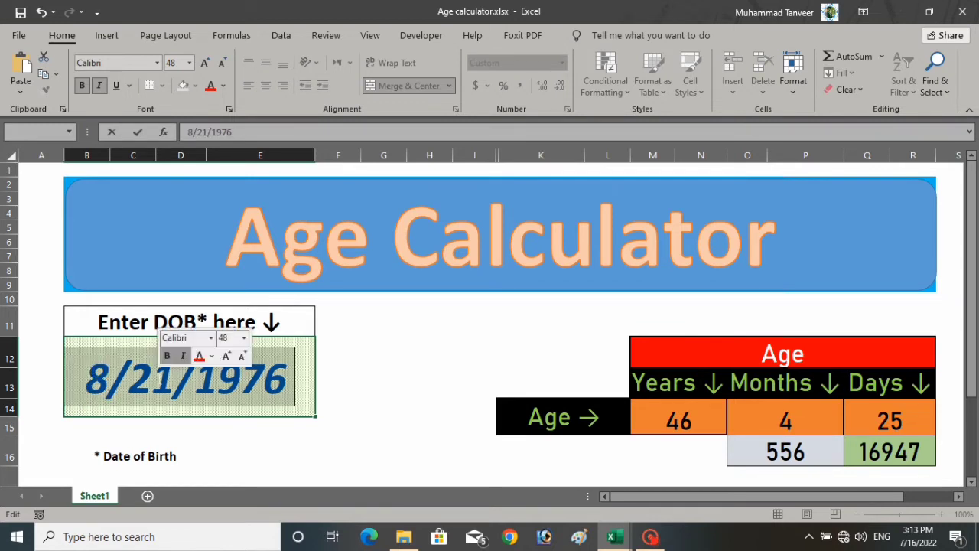
click(152, 379)
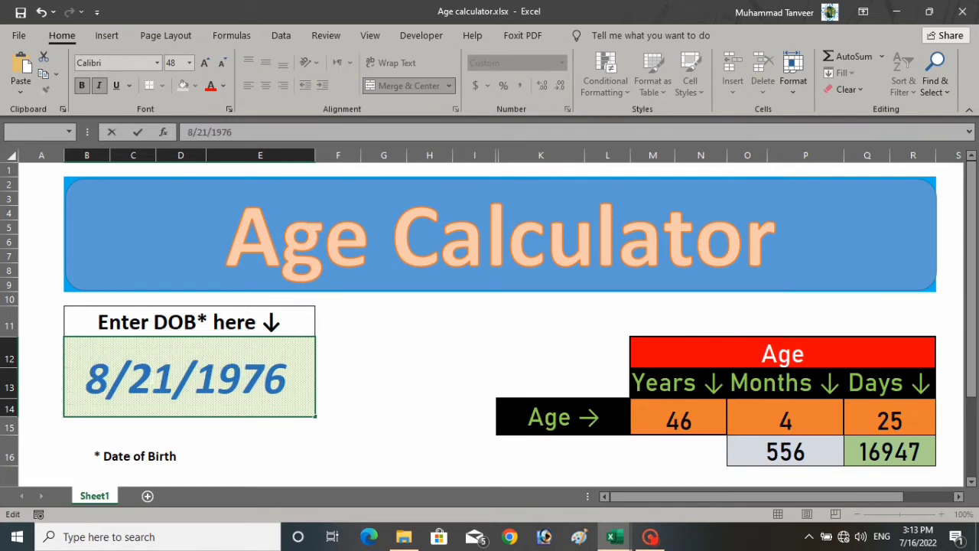
key(Delete)
text(0)
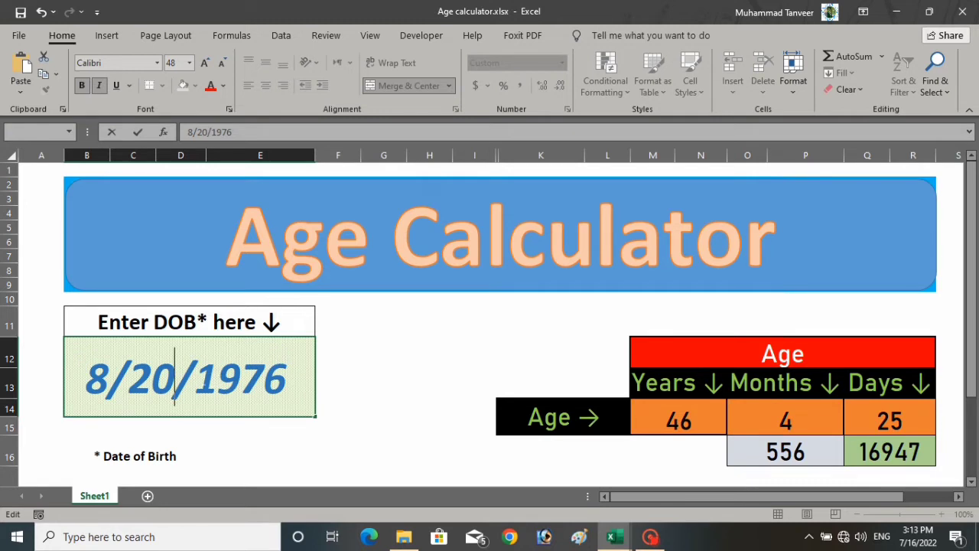
- Replace the year 1976 with 2000 and commit the birth date 8/20/2000
drag(217, 378, 281, 378)
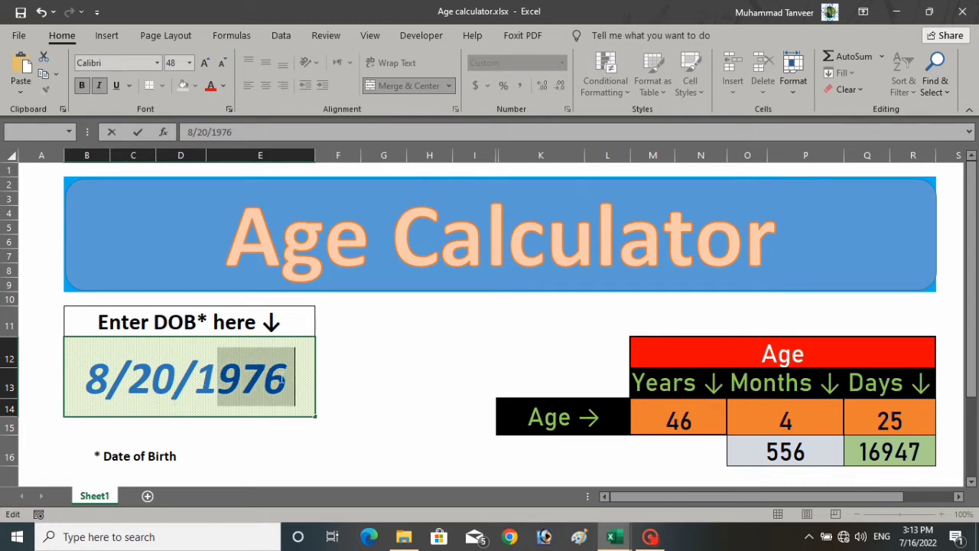
click(205, 380)
drag(217, 378, 293, 379)
key(BackSpace)
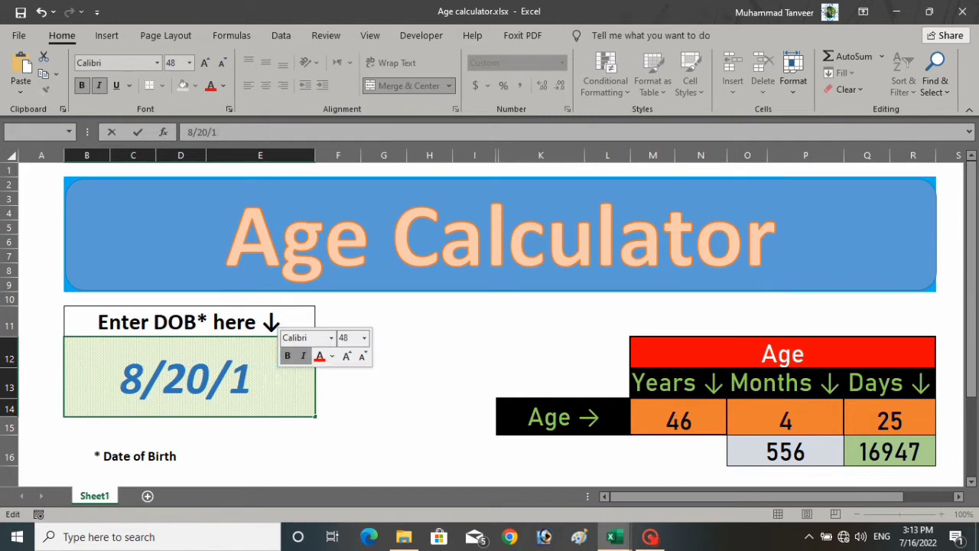
click(239, 382)
key(Delete)
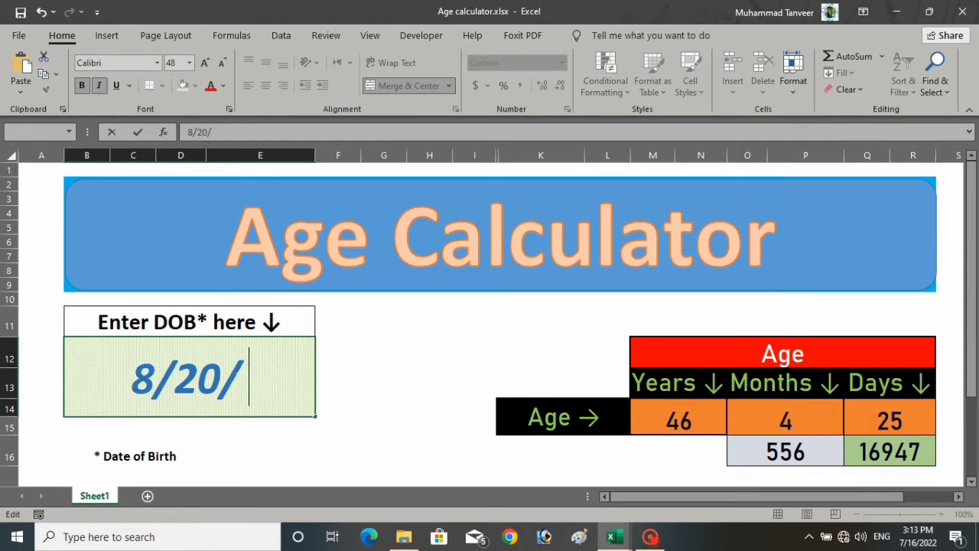
text(200)
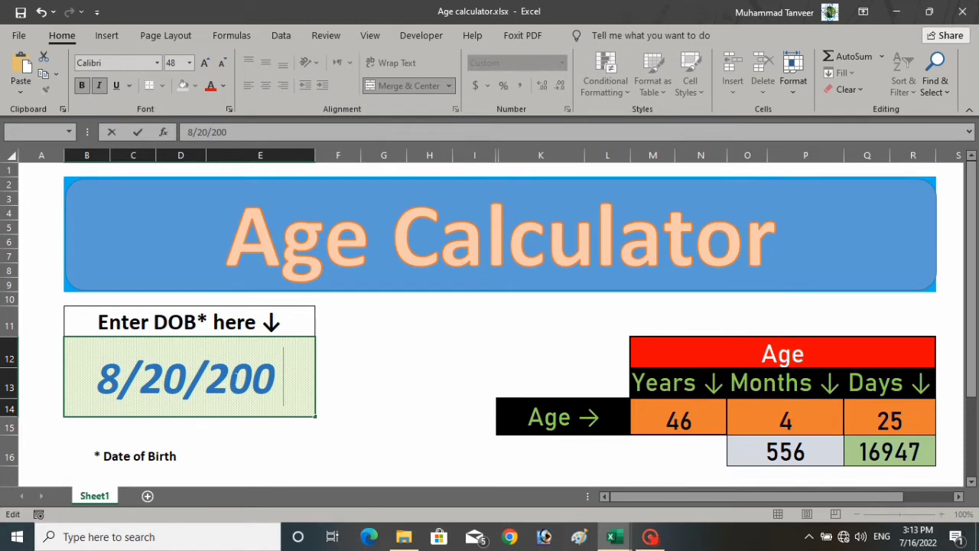
text(00)
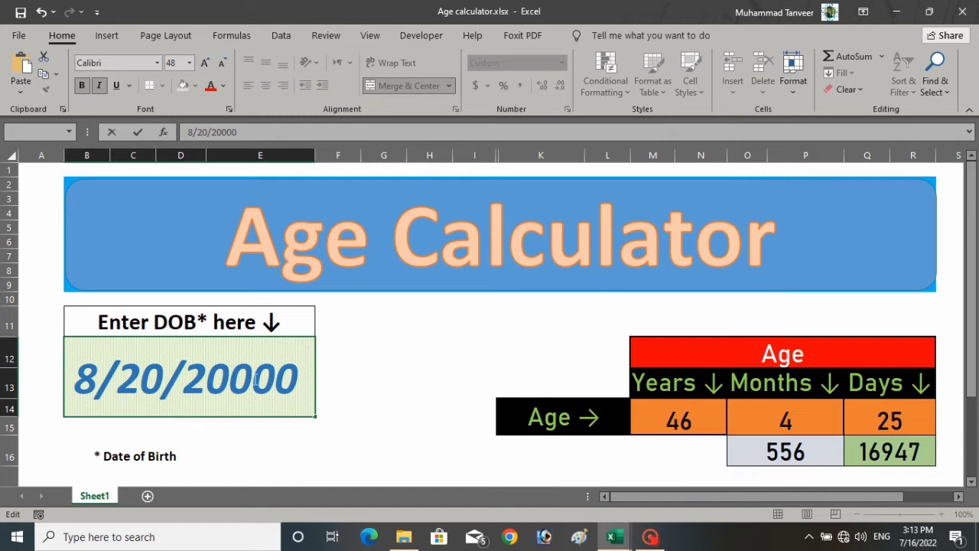
click(246, 379)
key(Delete)
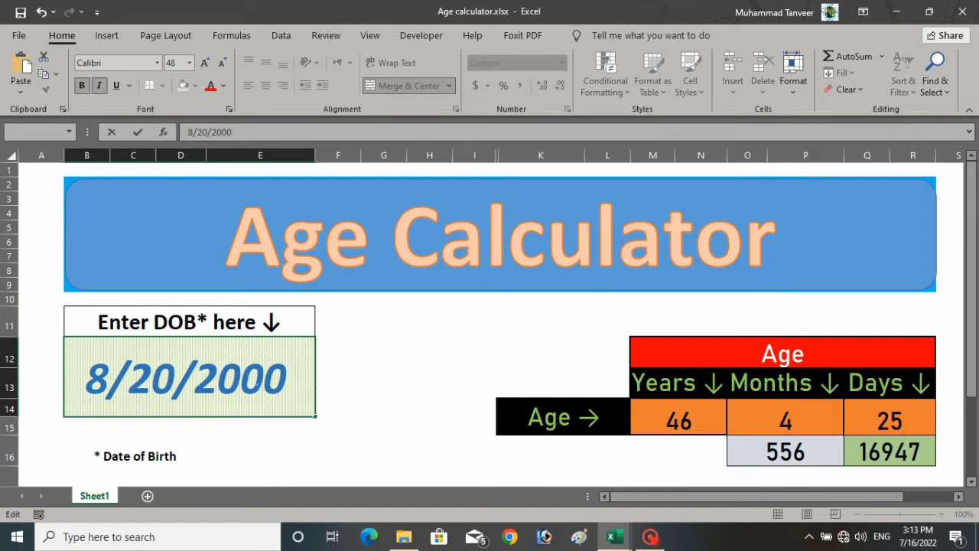
key(Return)
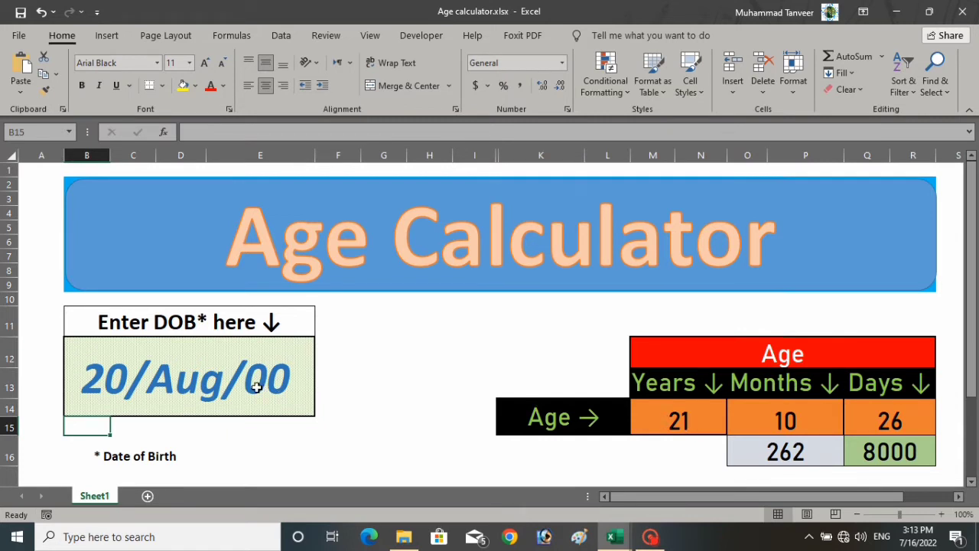
- Inspect the DATEDIF formulas in M14, O14, Q14, O16 and Q16, then scroll to row 17
click(680, 420)
click(788, 420)
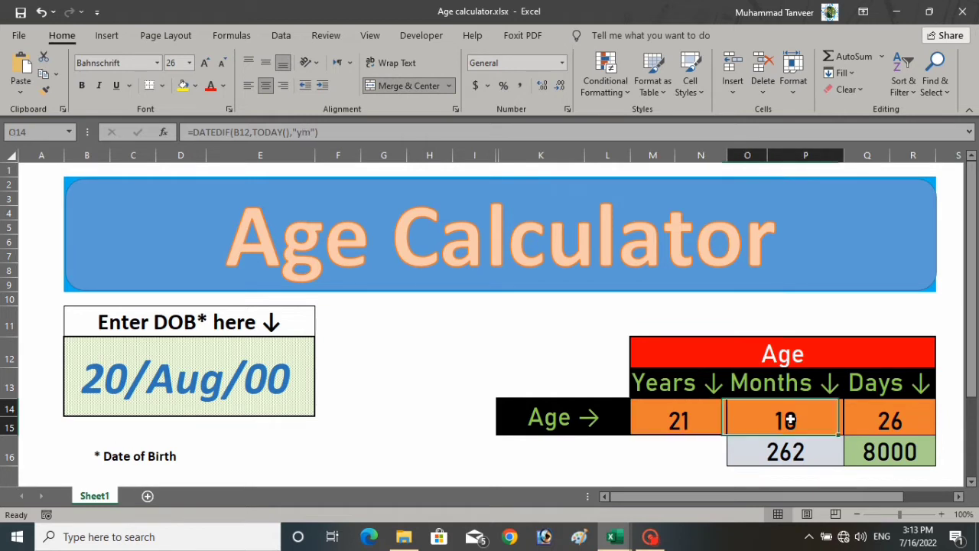
click(894, 421)
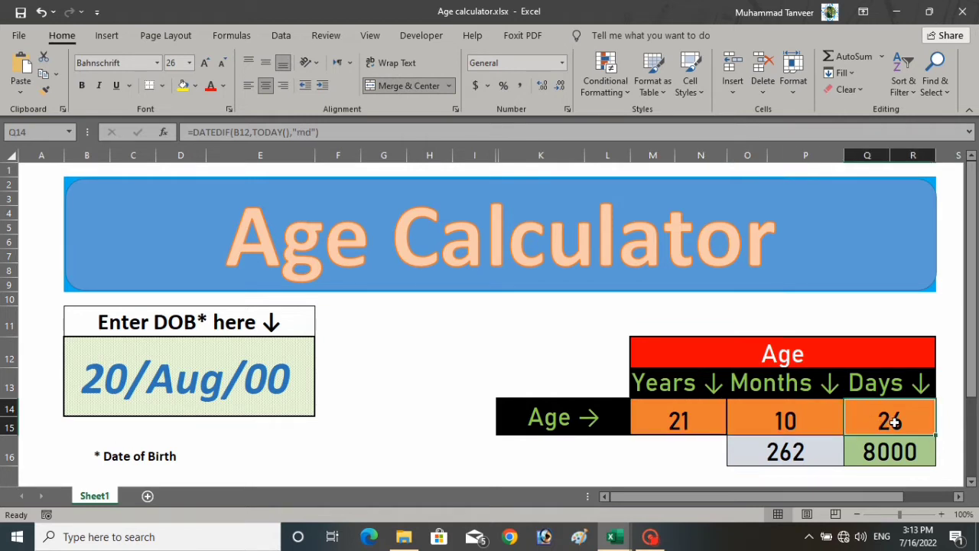
click(681, 417)
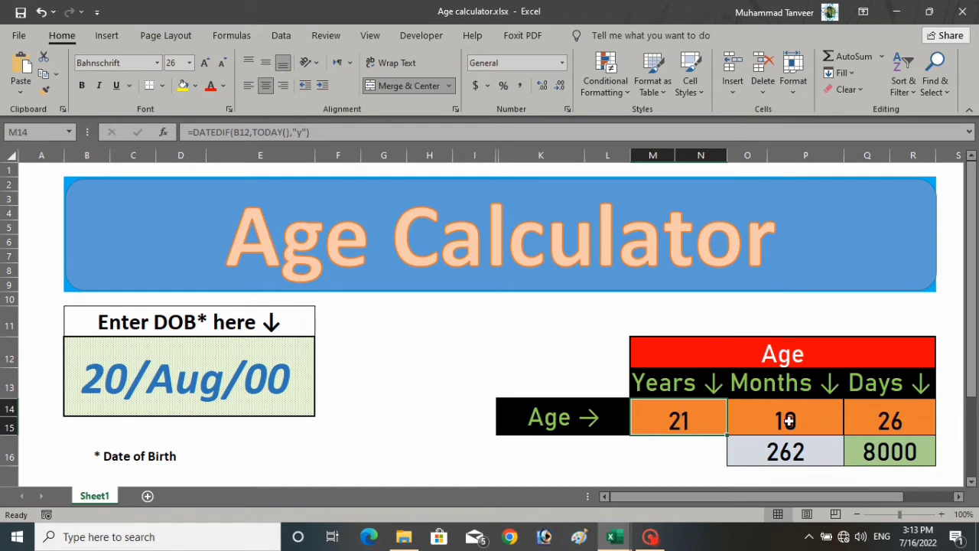
click(765, 462)
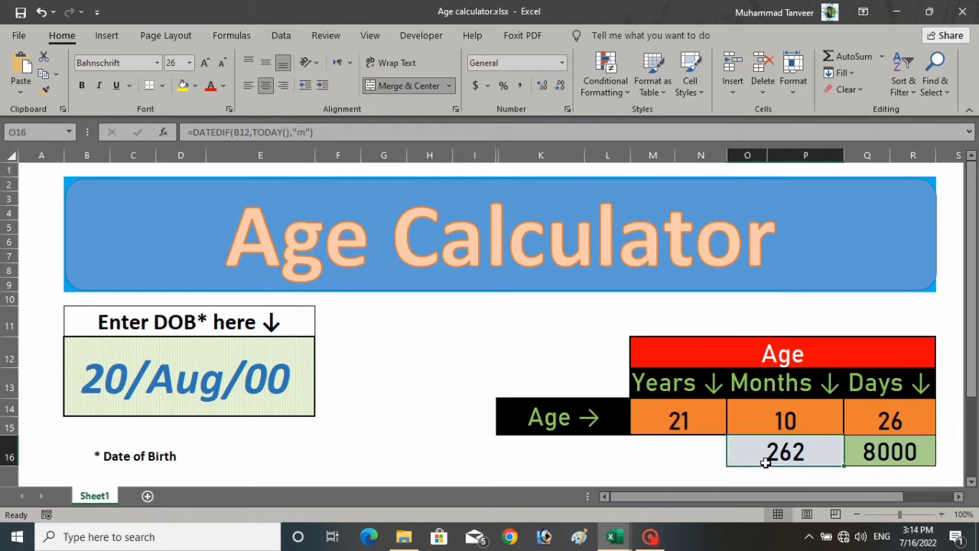
click(872, 453)
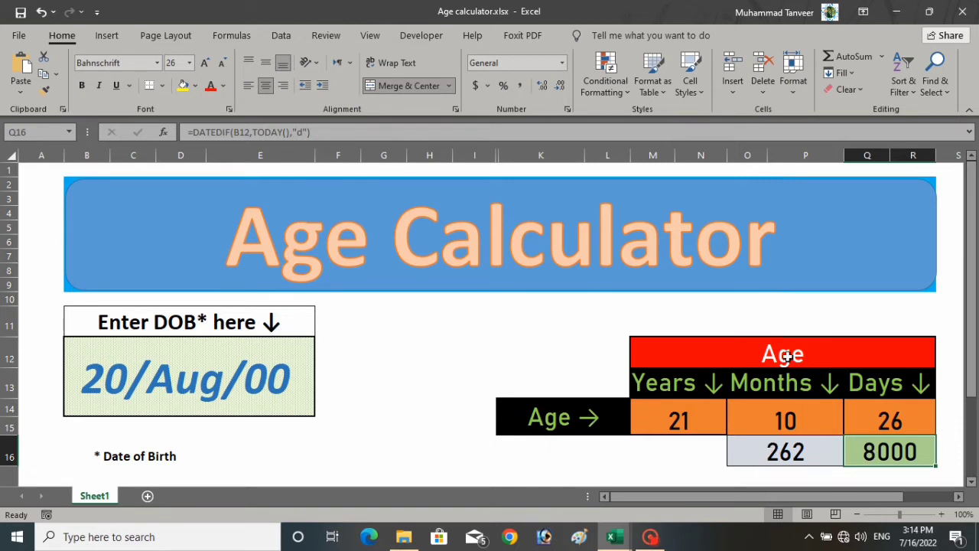
drag(975, 360, 975, 387)
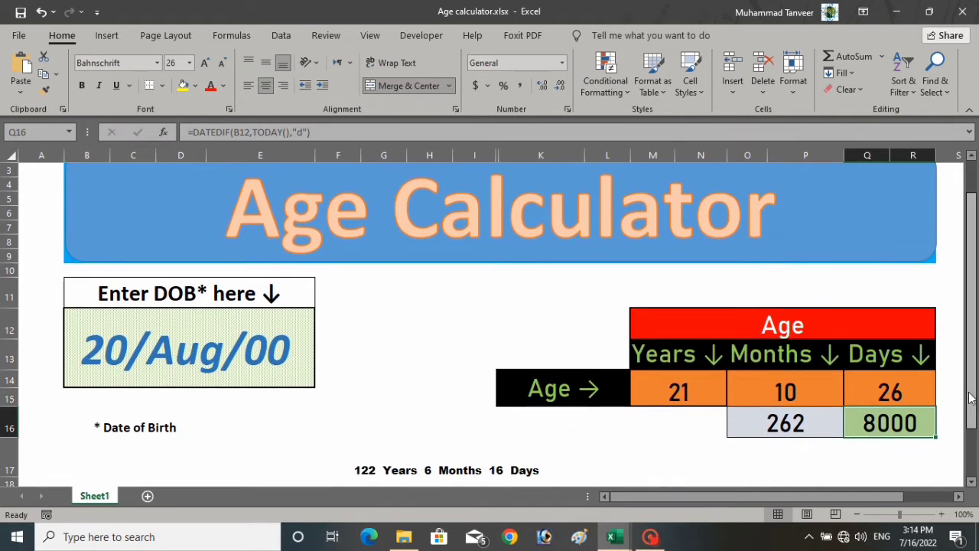
click(501, 470)
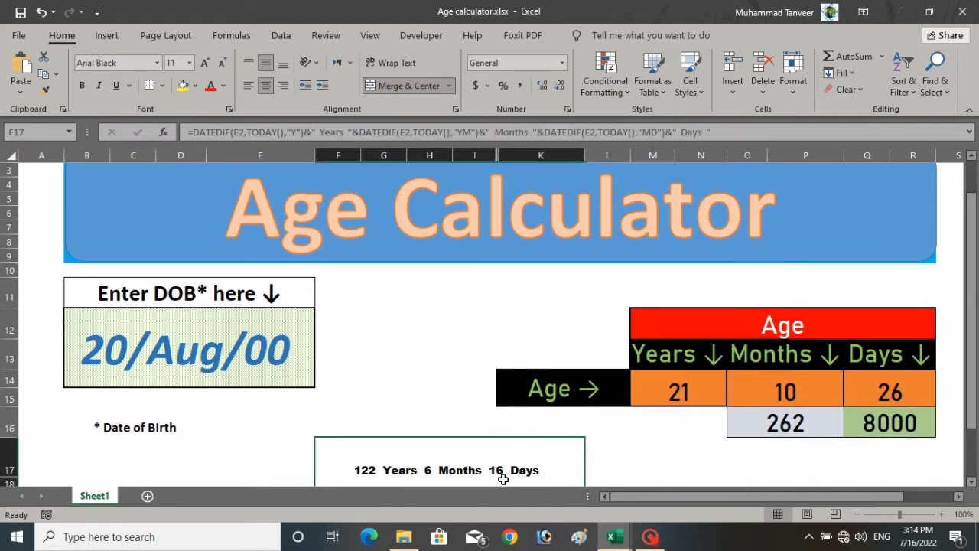
click(221, 131)
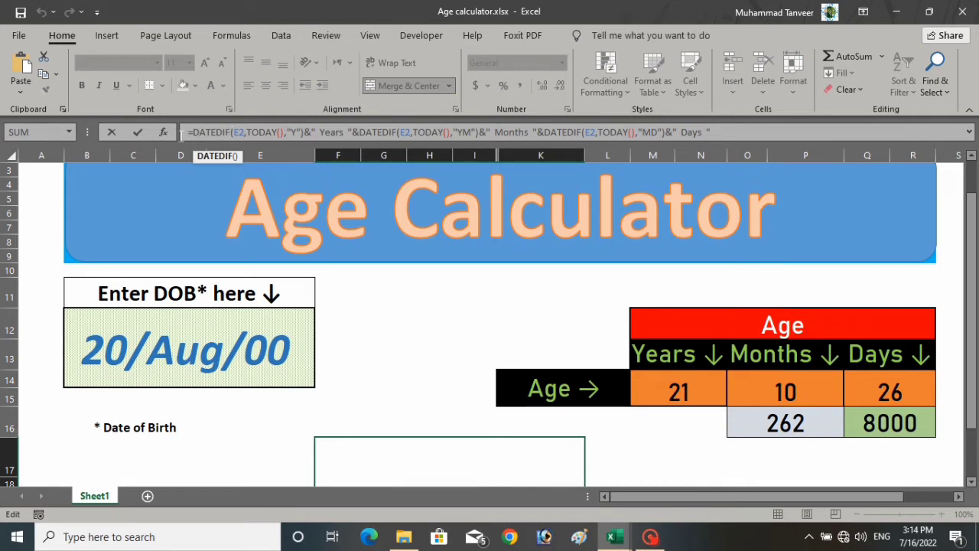
mouse_move(231, 133)
mouse_down()
mouse_move(185, 137)
mouse_move(226, 132)
mouse_up()
click(239, 132)
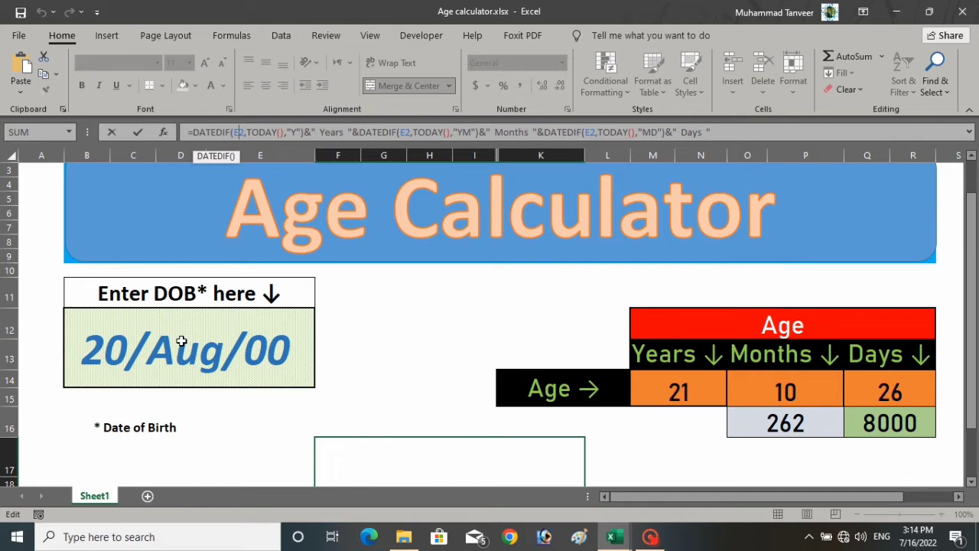
key(Return)
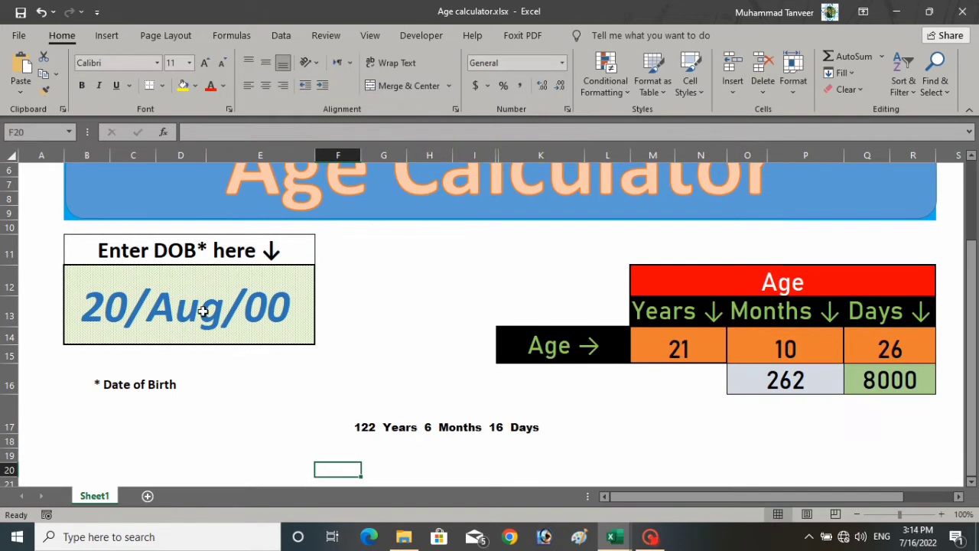
click(203, 306)
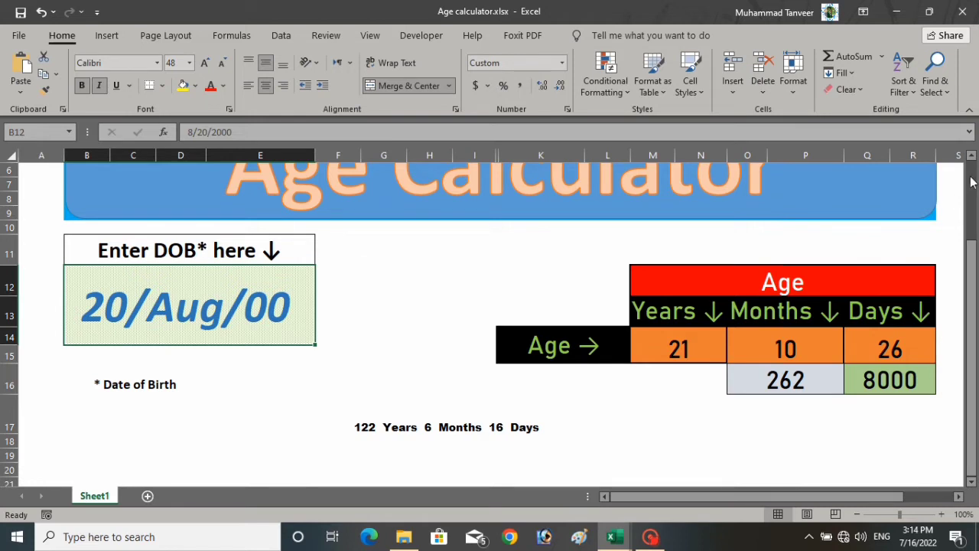
scroll(974, 160, up, 2)
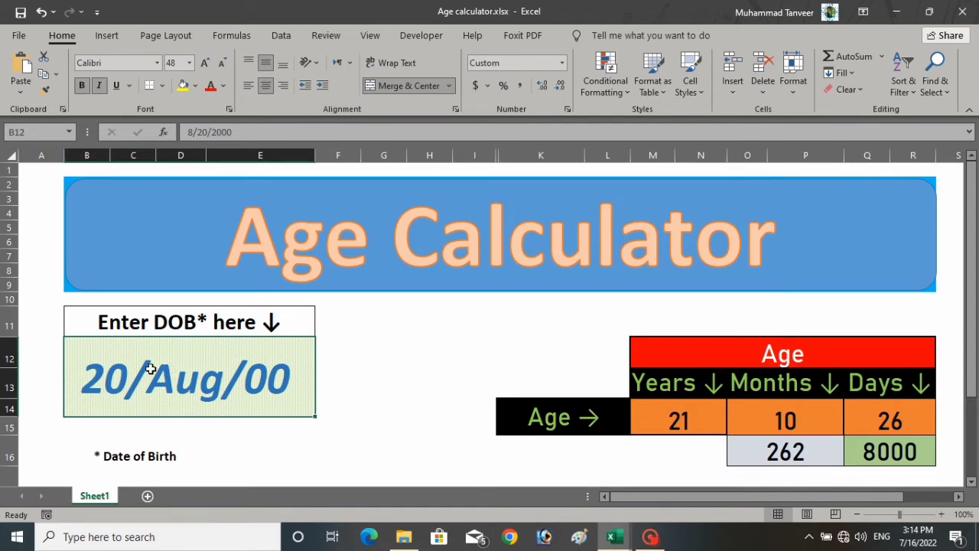
click(54, 300)
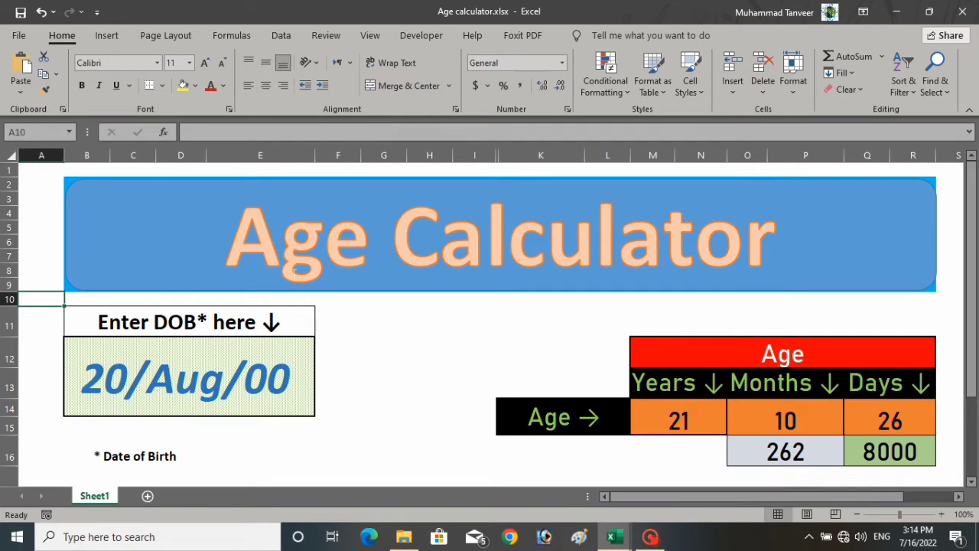
click(414, 341)
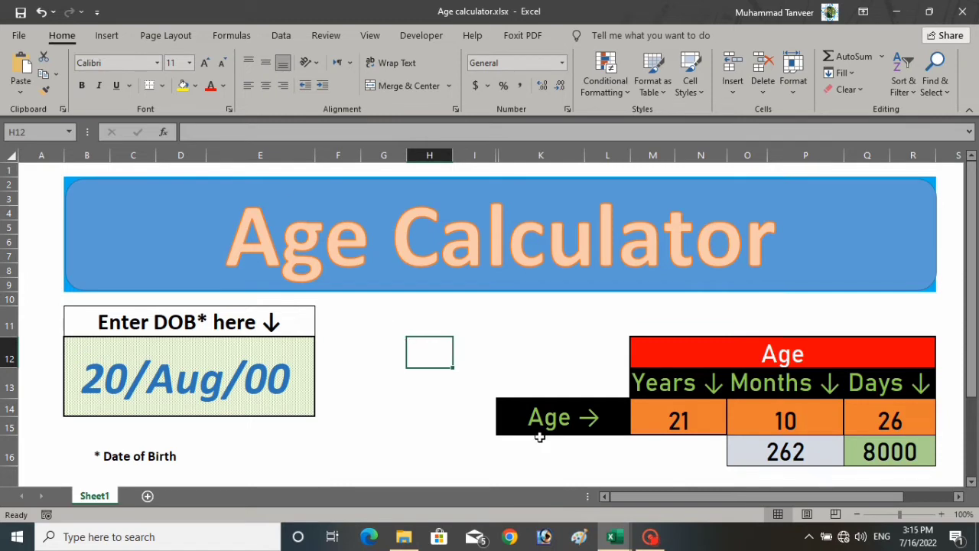
key(Down)
key(Down)
key(Down)
key(Down)
key(Down)
key(Down)
key(Down)
key(Down)
key(Down)
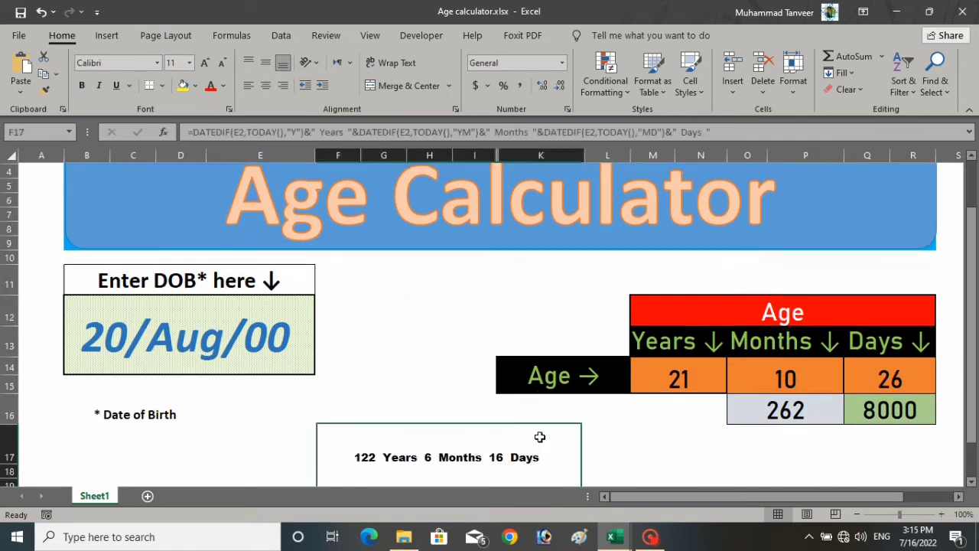
click(534, 415)
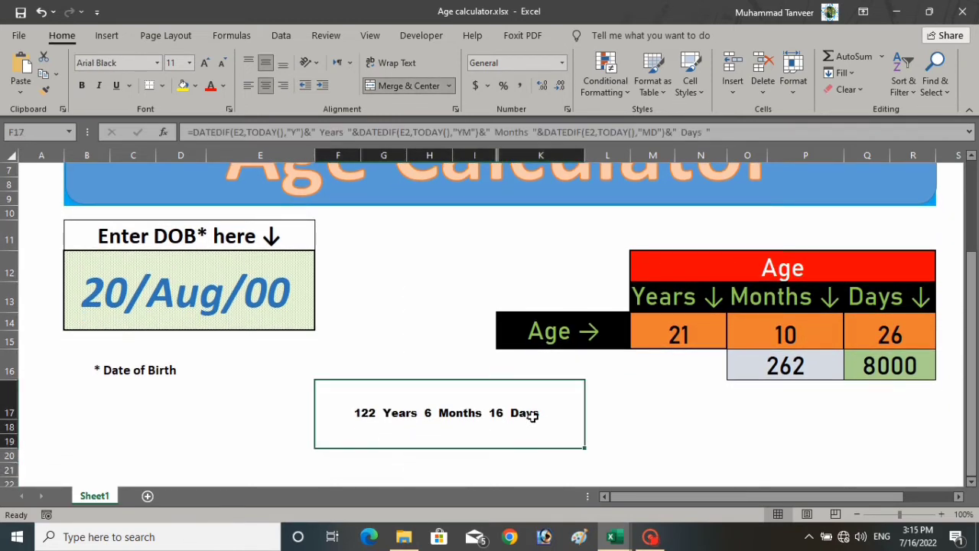
click(166, 283)
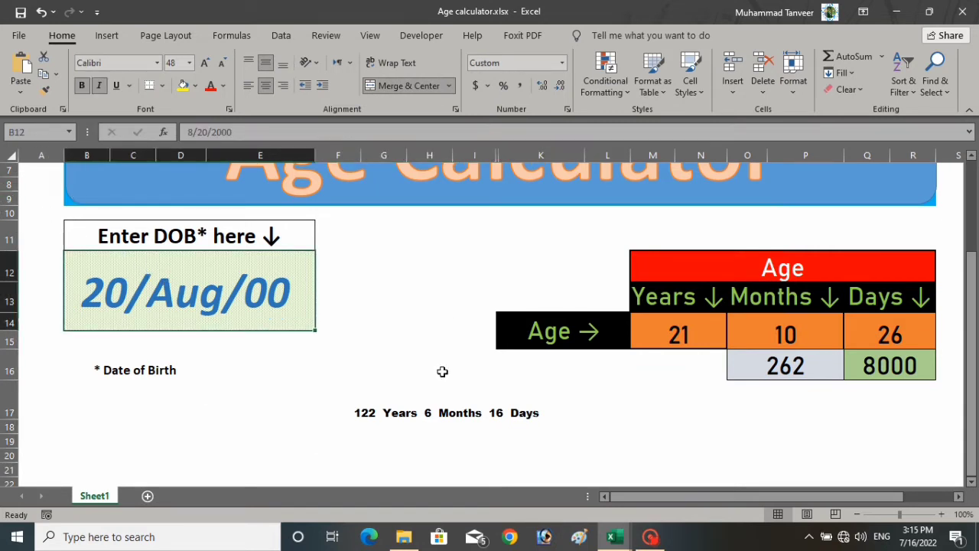
click(457, 410)
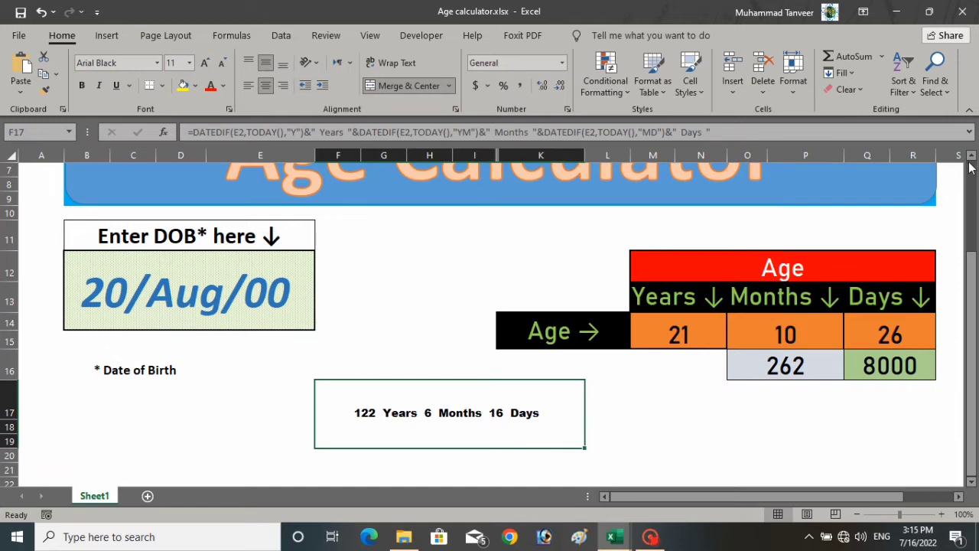
scroll(971, 159, up, 2)
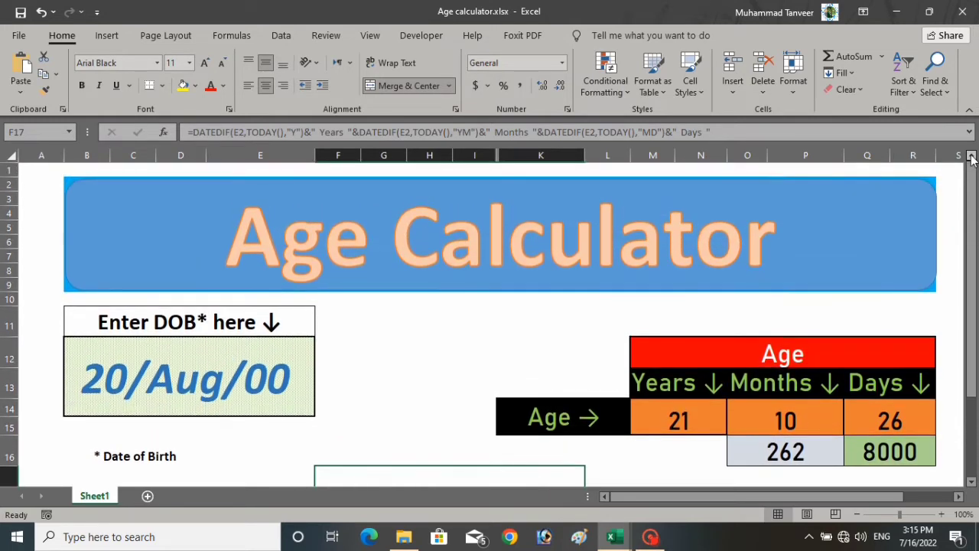
- Change the years DATEDIF reference in F17's formula from E2 to B12, giving 21 Years
click(239, 131)
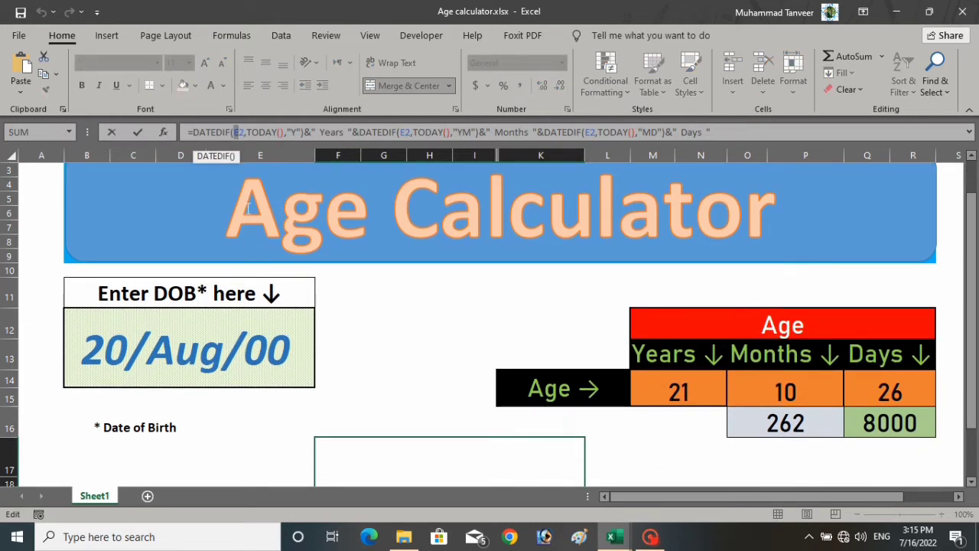
text(b2)
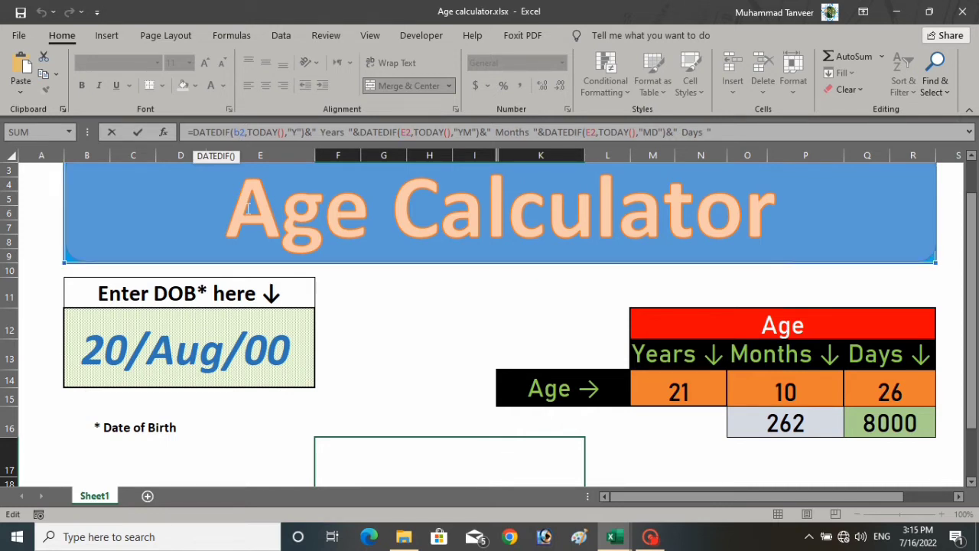
text(12)
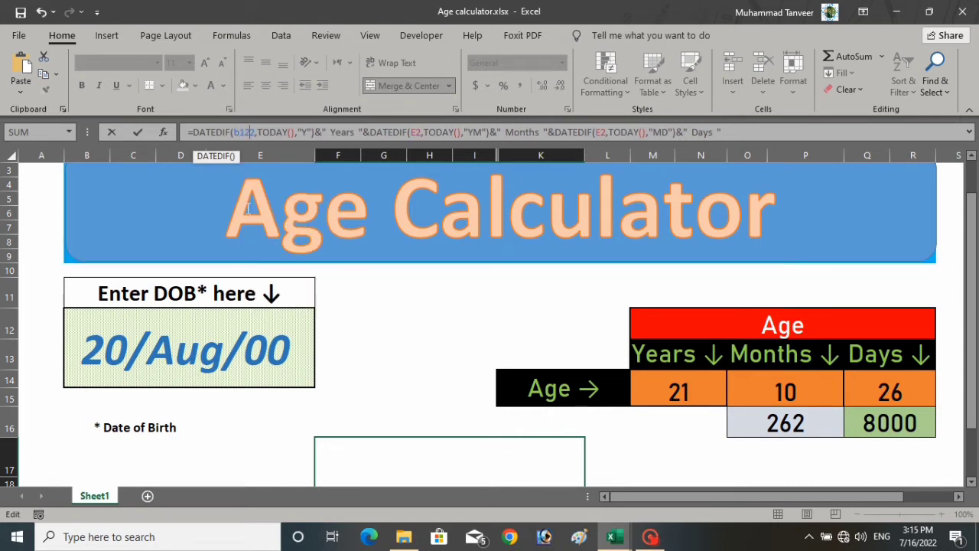
key(BackSpace)
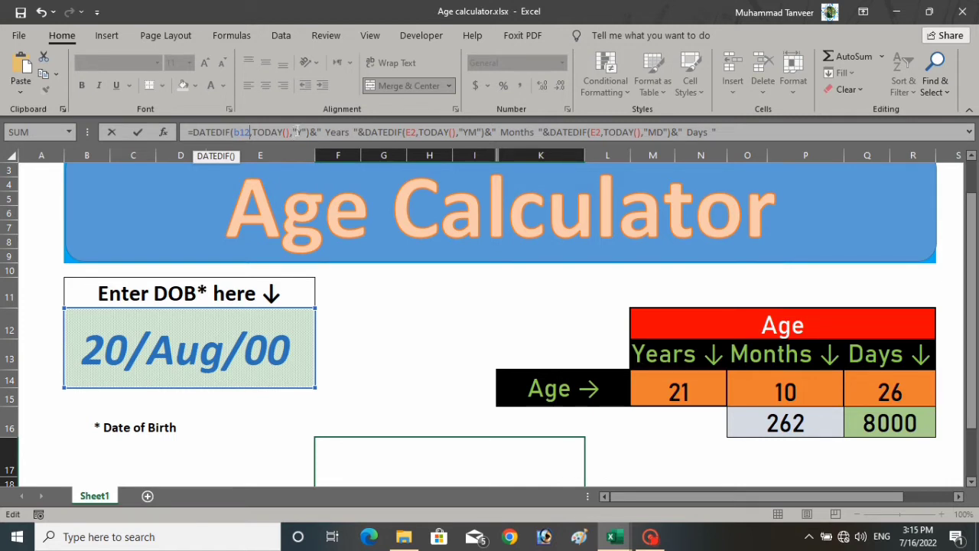
click(311, 132)
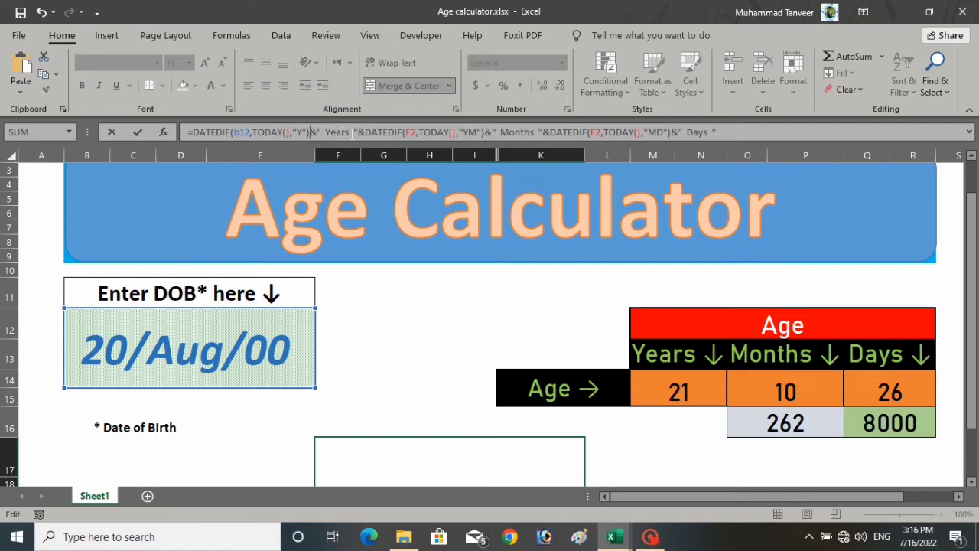
drag(351, 132, 325, 131)
click(351, 130)
drag(313, 131, 207, 131)
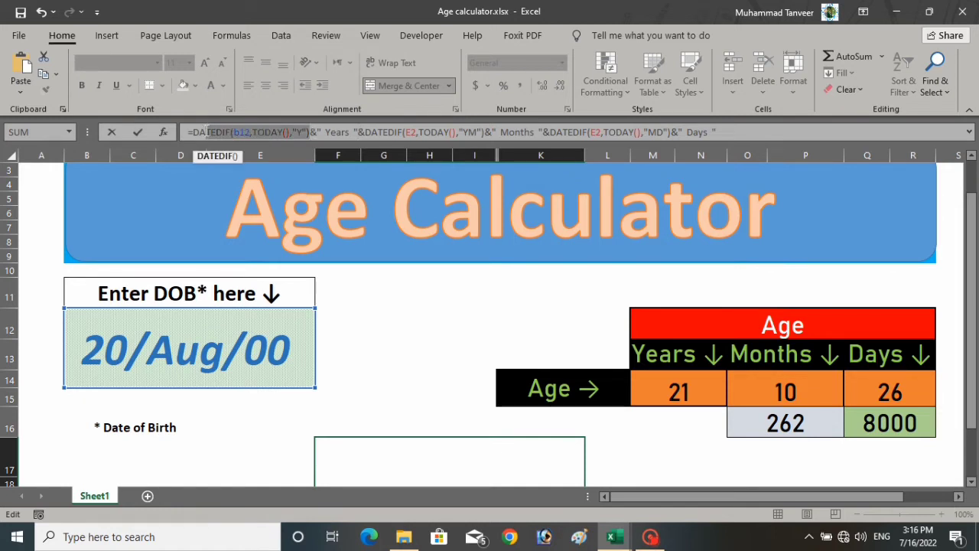
click(337, 131)
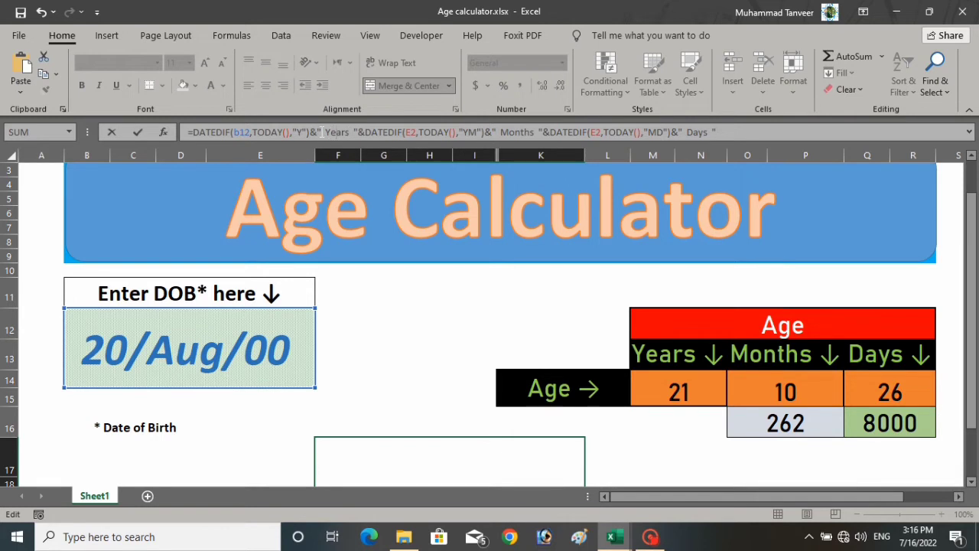
key(Return)
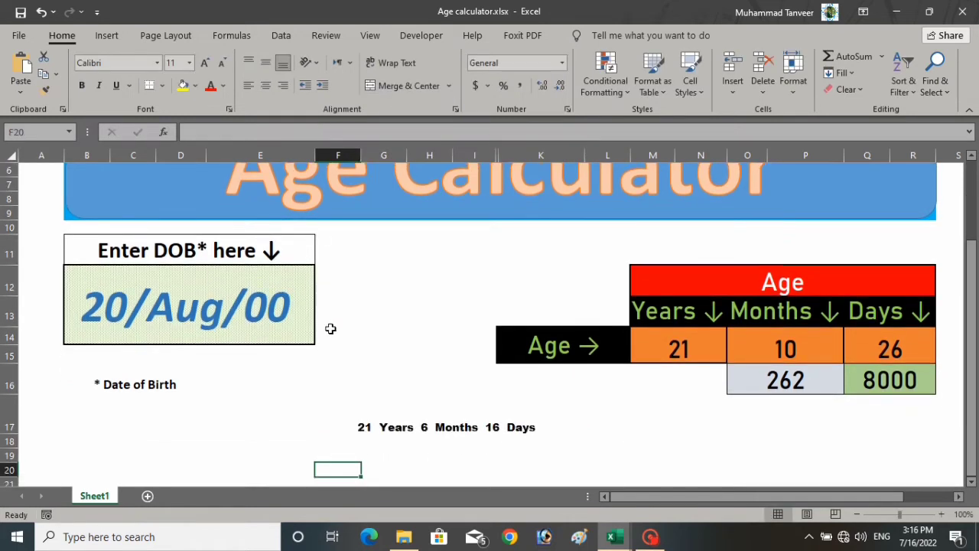
- Point the months DATEDIF in F17's formula at B12 instead of E2, giving 10 Months
click(363, 431)
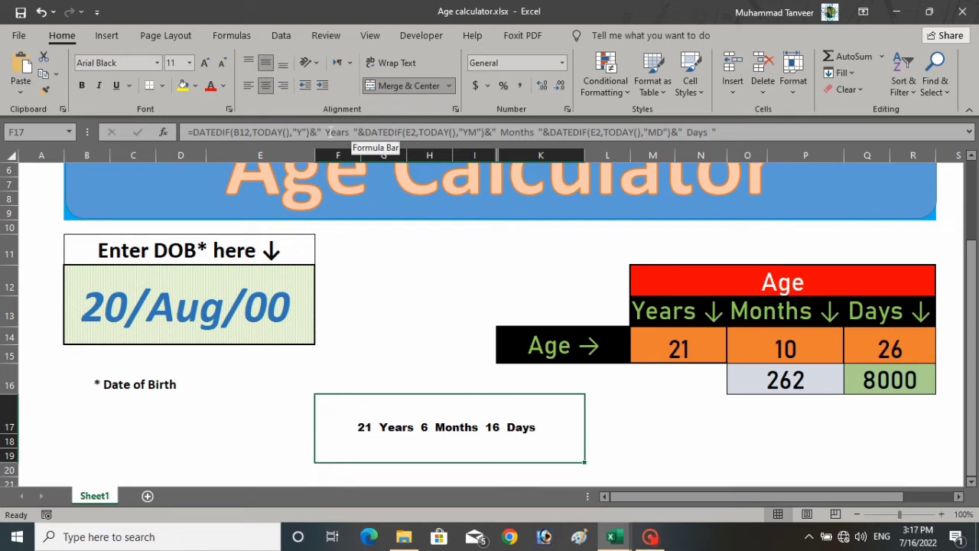
click(417, 132)
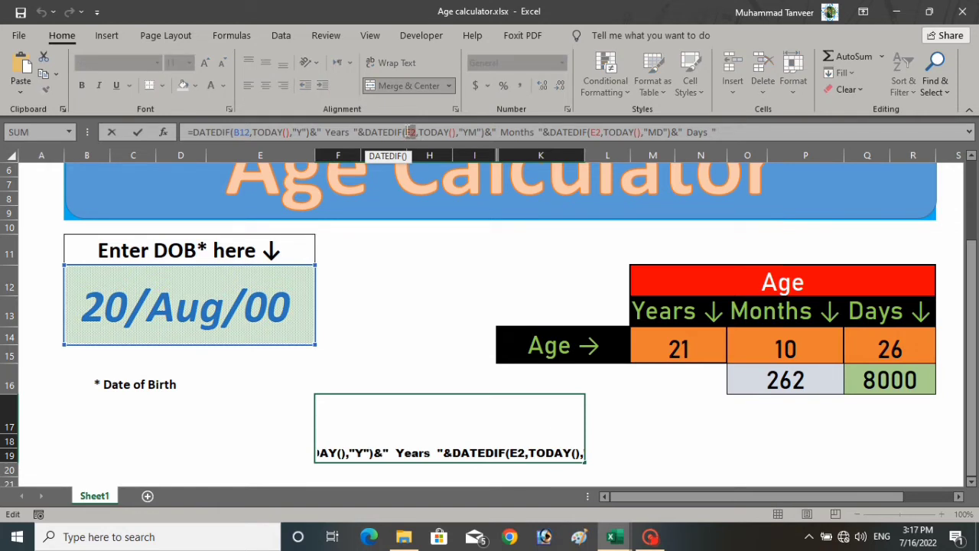
click(187, 296)
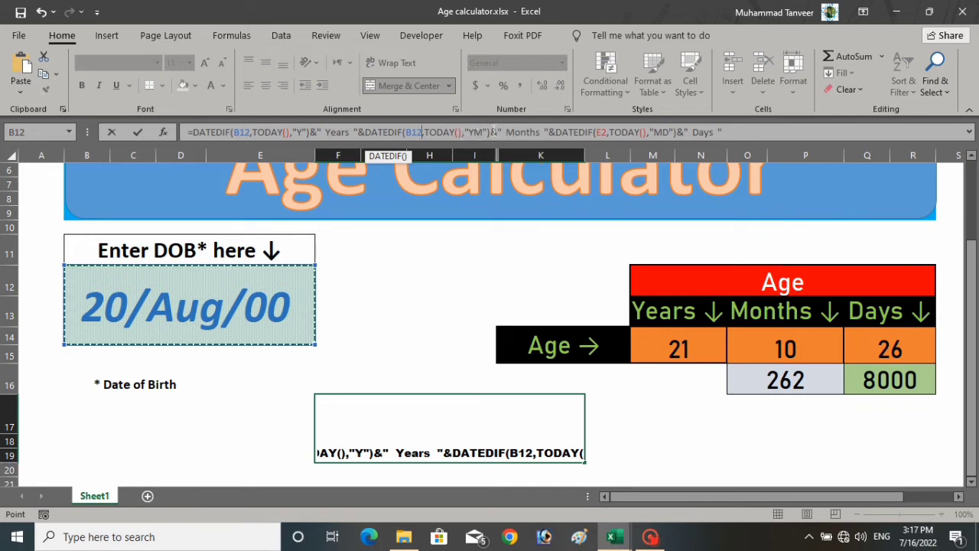
click(475, 132)
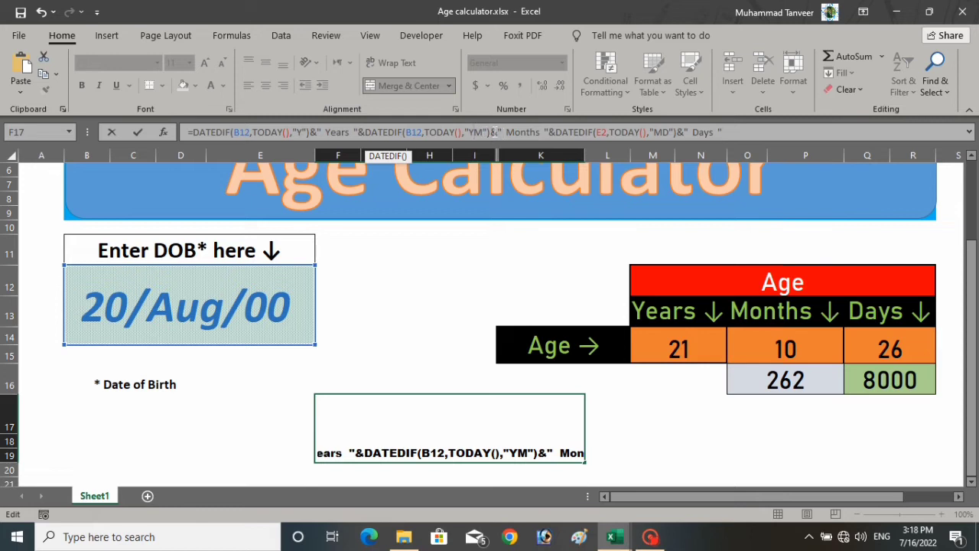
drag(491, 132, 365, 132)
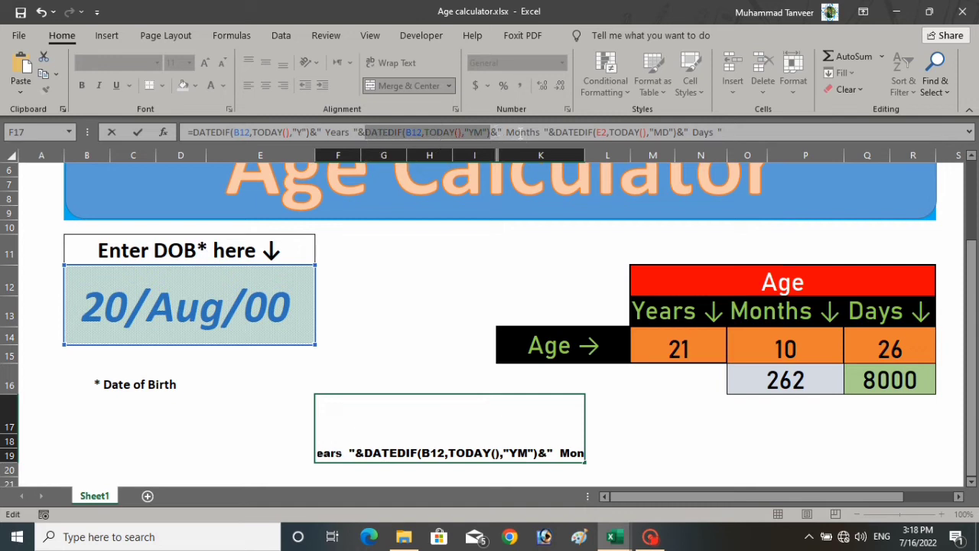
click(519, 132)
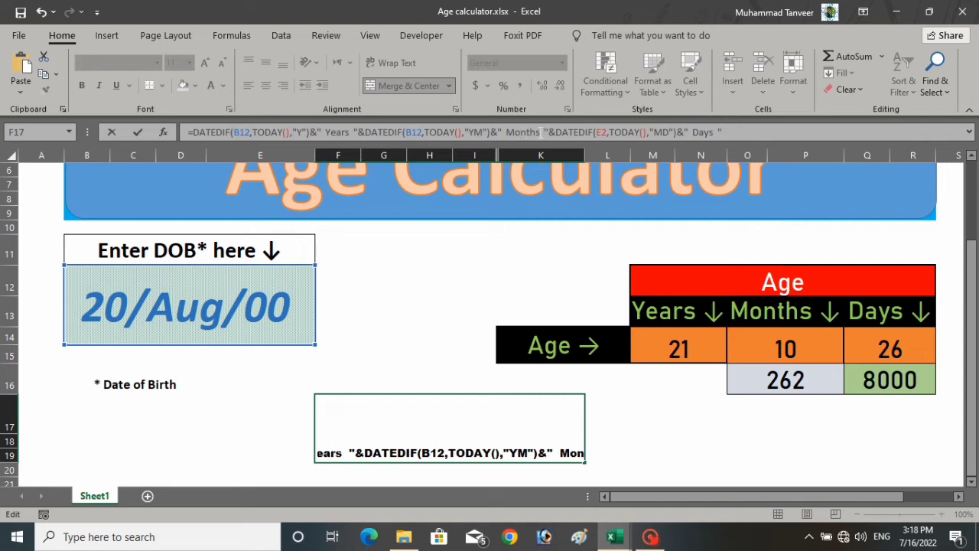
drag(541, 133, 511, 134)
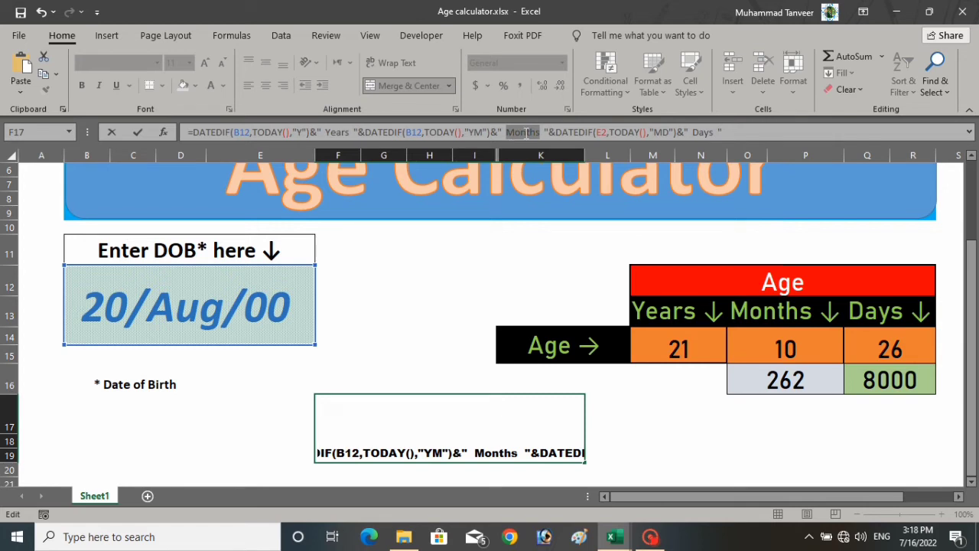
click(524, 131)
key(Return)
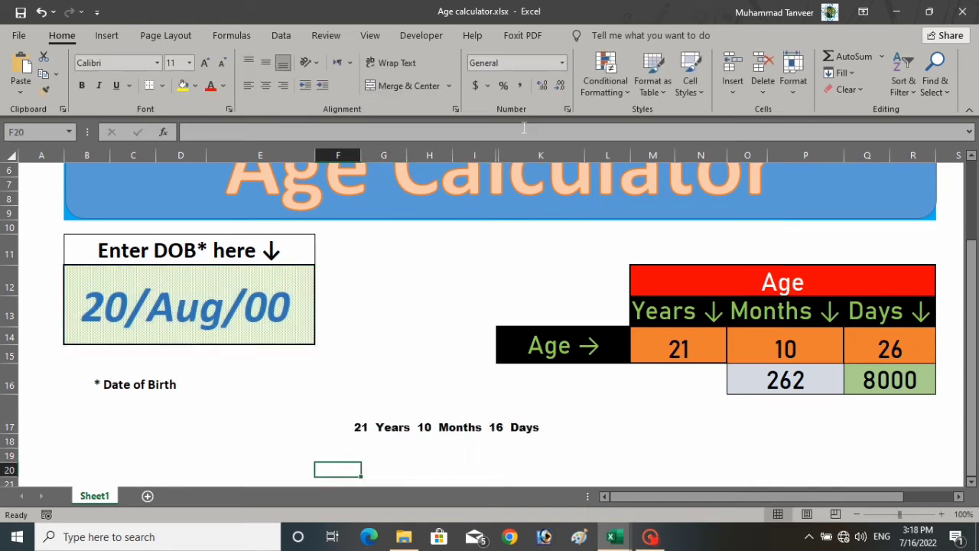
- Replace the days DATEDIF reference E2 with B12 in F17's formula, giving 26 Days
click(372, 430)
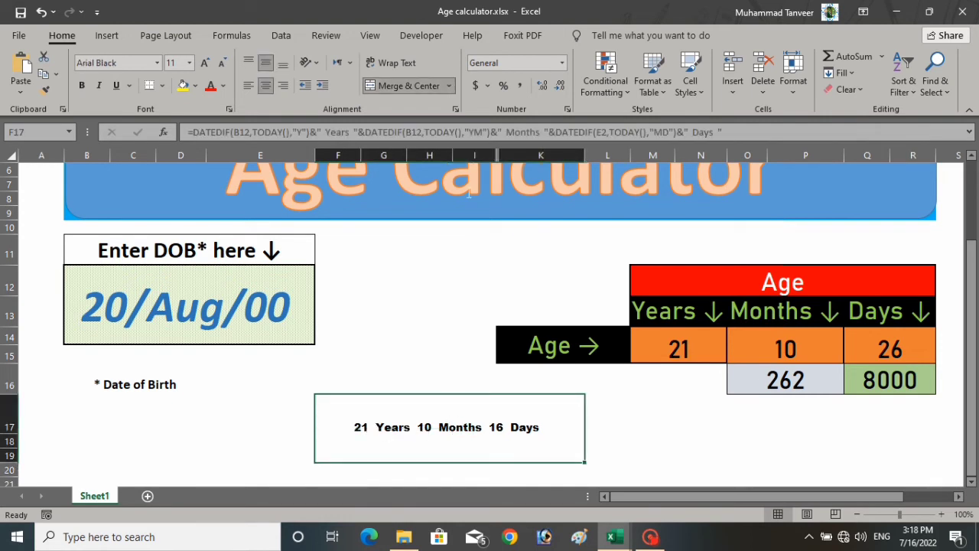
click(480, 132)
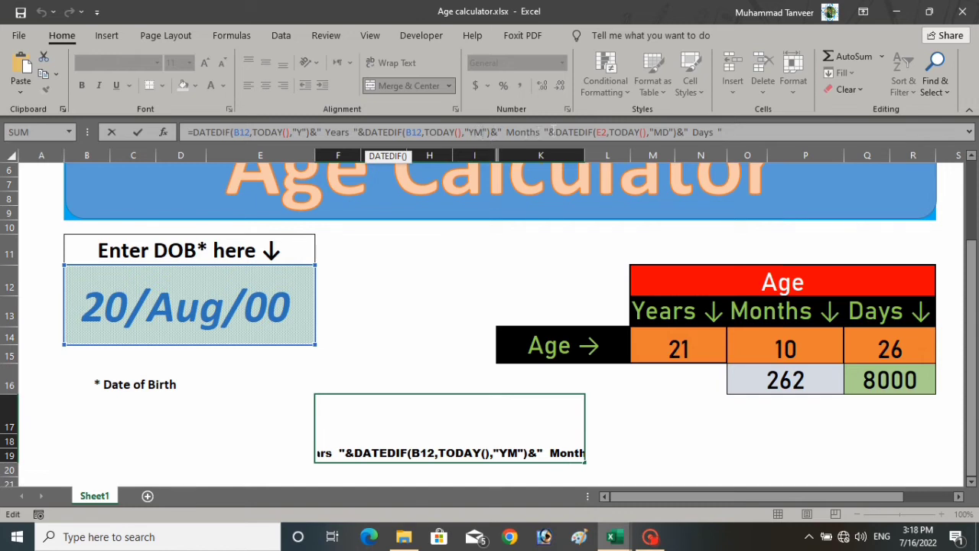
click(548, 132)
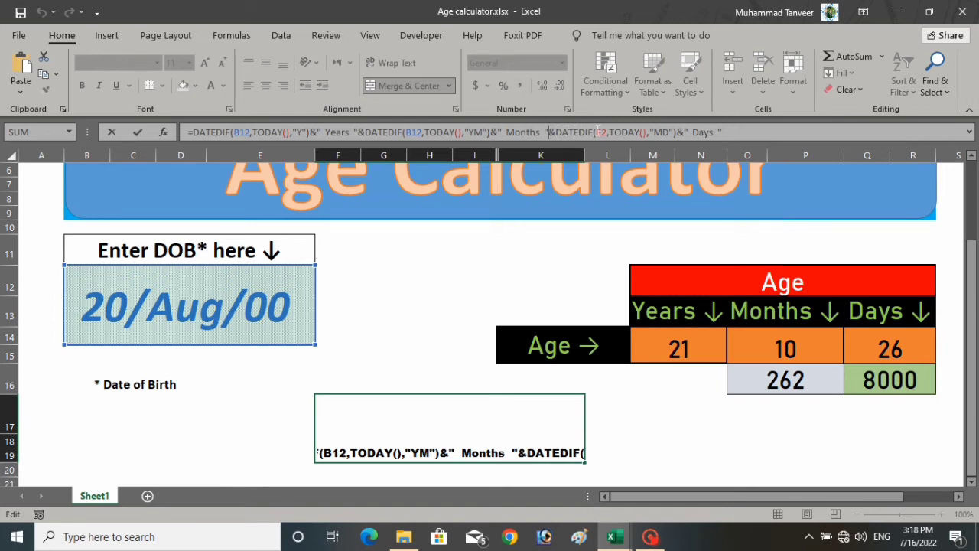
double_click(604, 131)
click(224, 305)
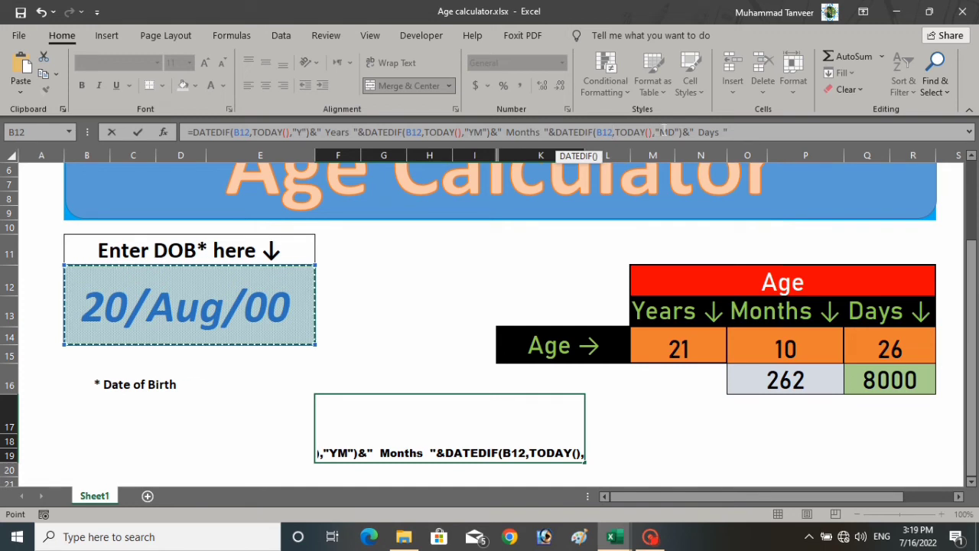
click(669, 132)
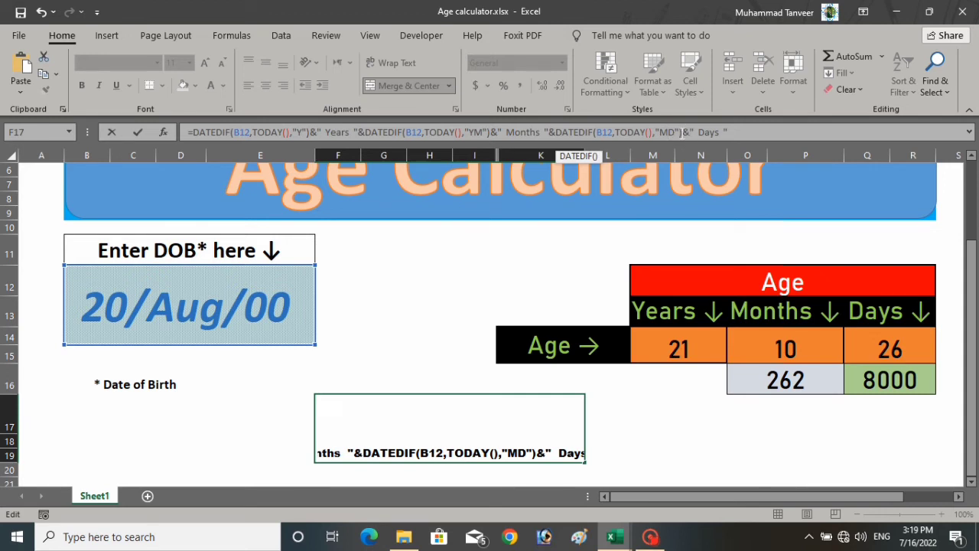
drag(680, 132, 556, 131)
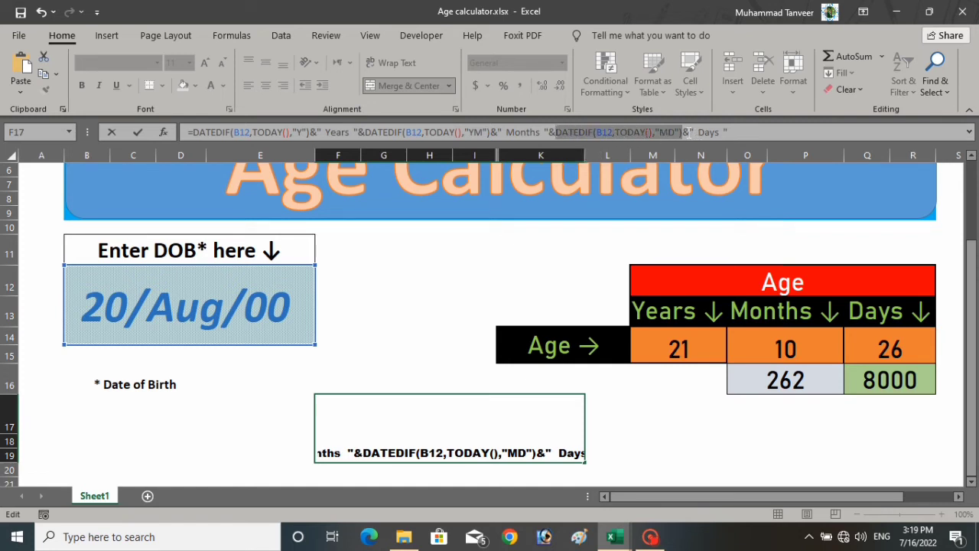
click(710, 132)
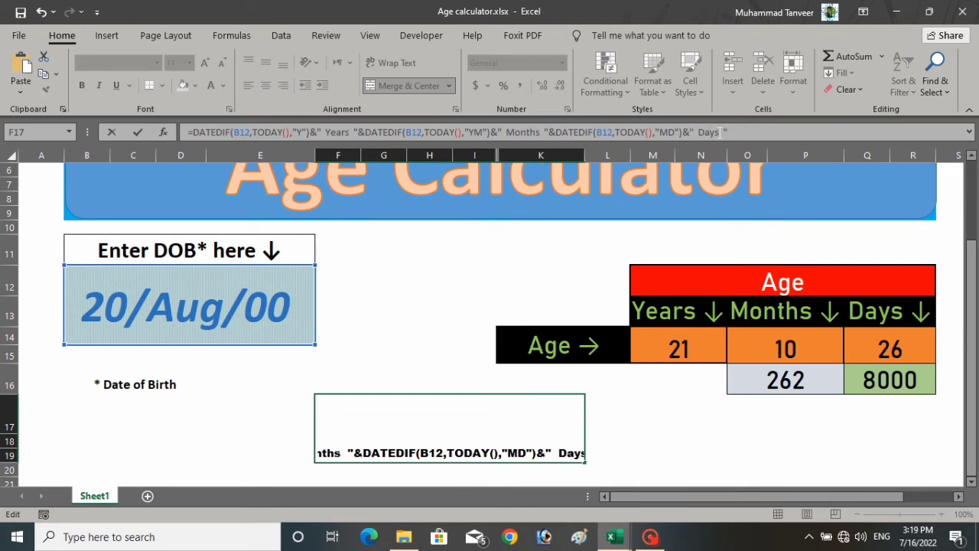
click(734, 132)
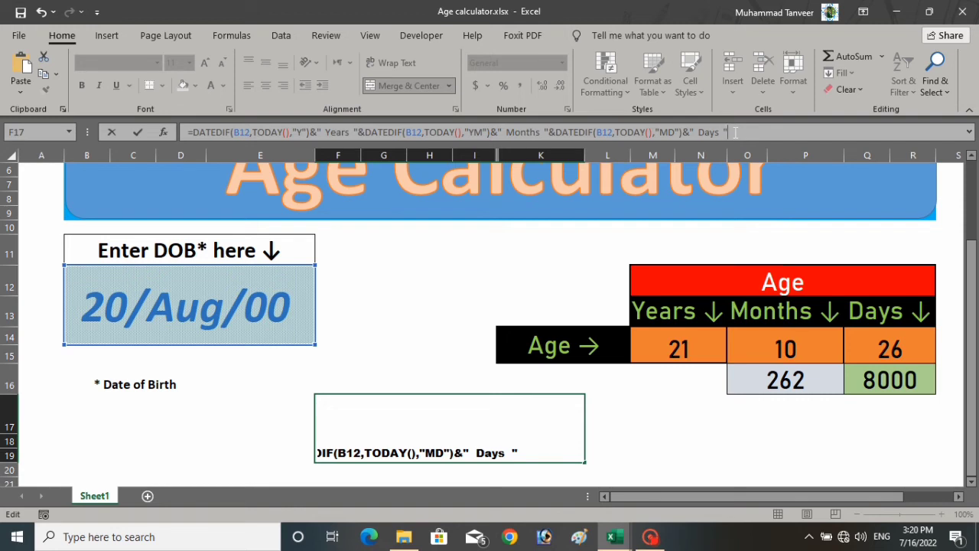
key(Return)
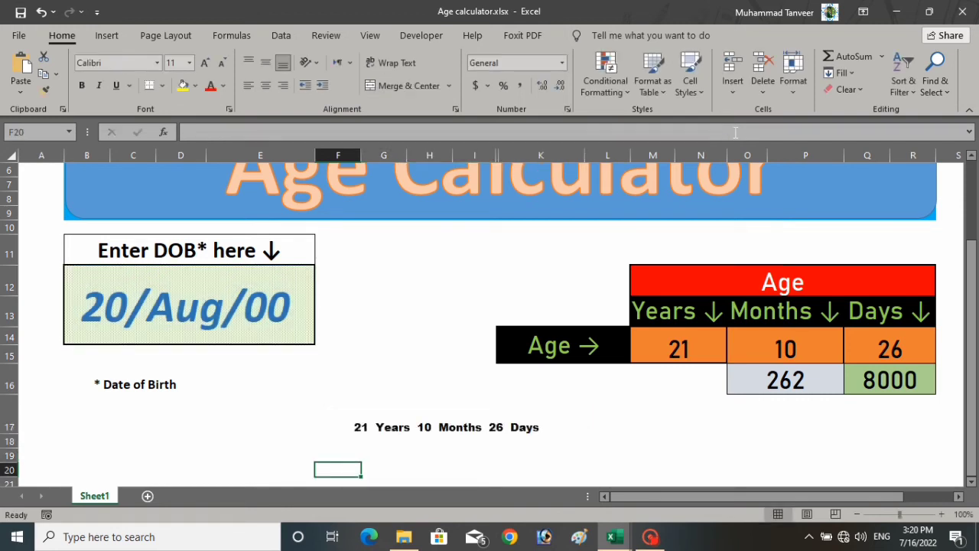
click(374, 430)
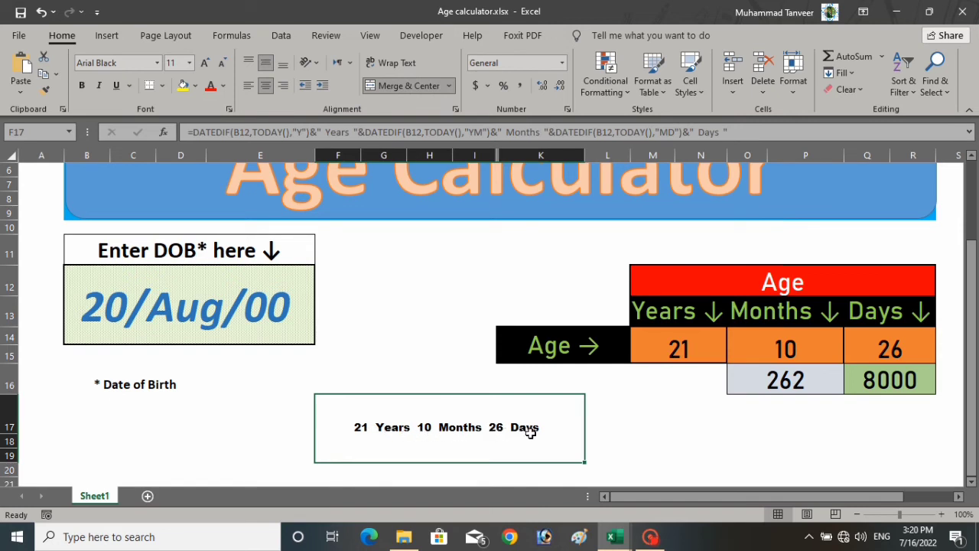
click(659, 341)
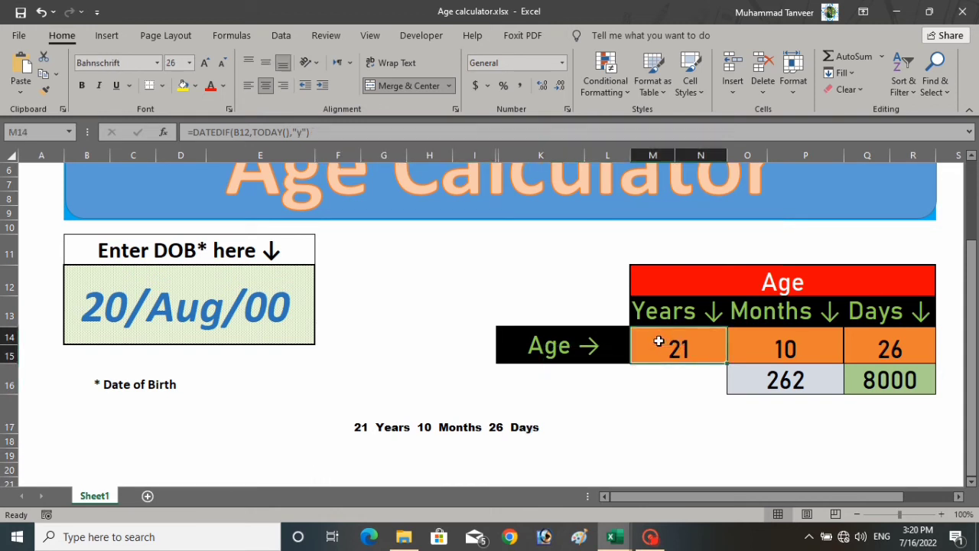
click(756, 345)
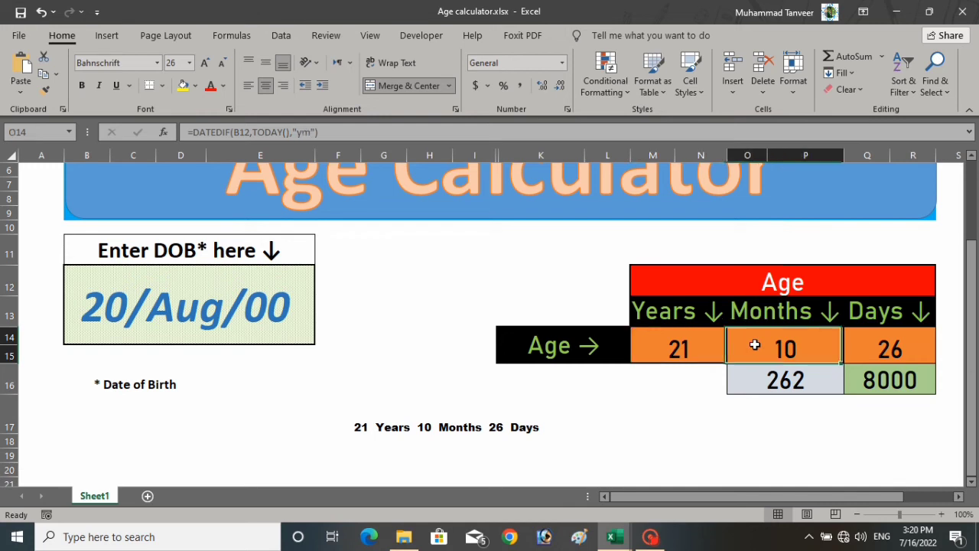
click(881, 348)
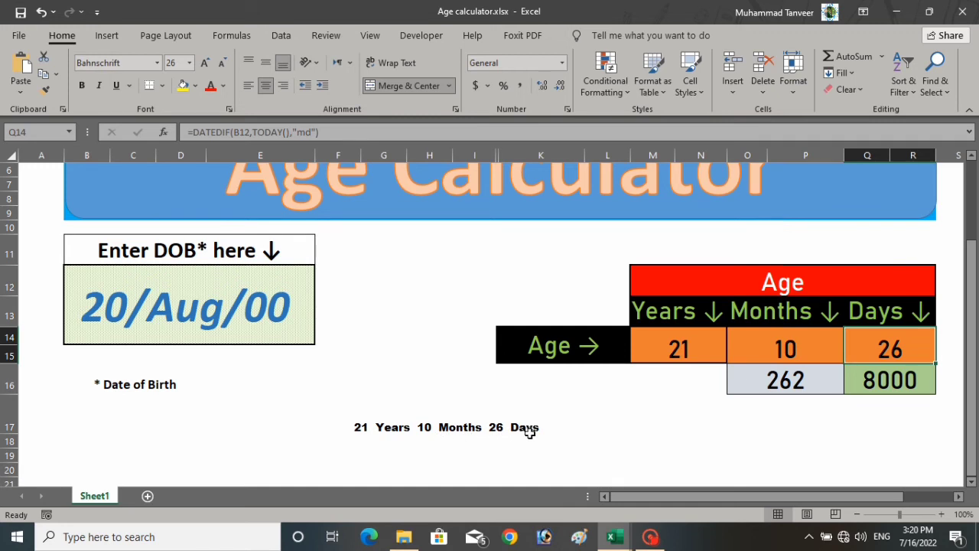
click(774, 385)
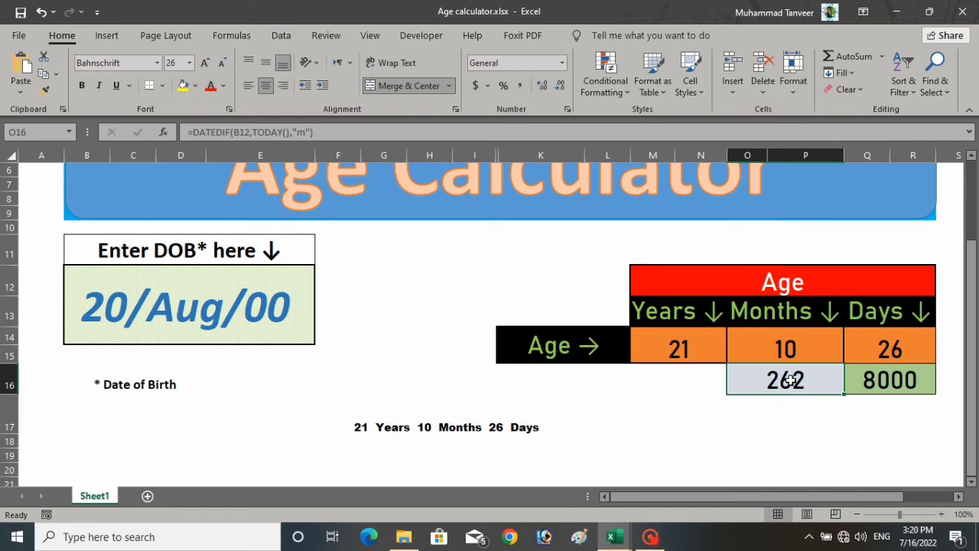
click(889, 380)
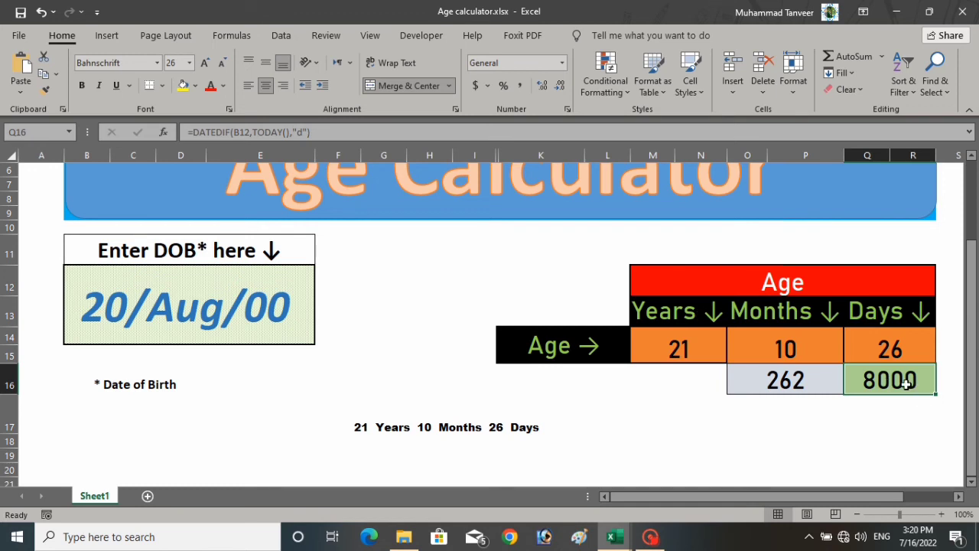
click(469, 429)
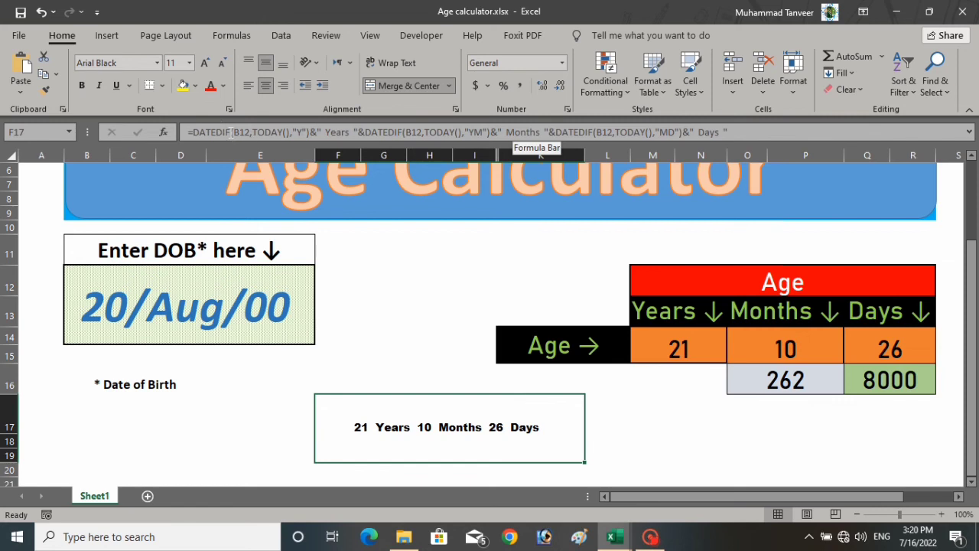
- Inspect the B12 reference in F17's formula without changing it
click(232, 131)
drag(232, 132, 251, 132)
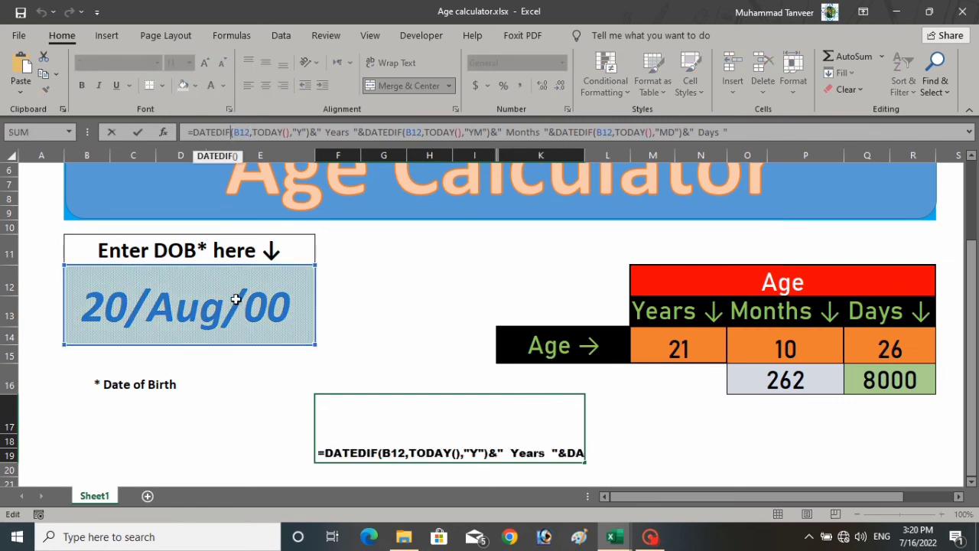
key(Left)
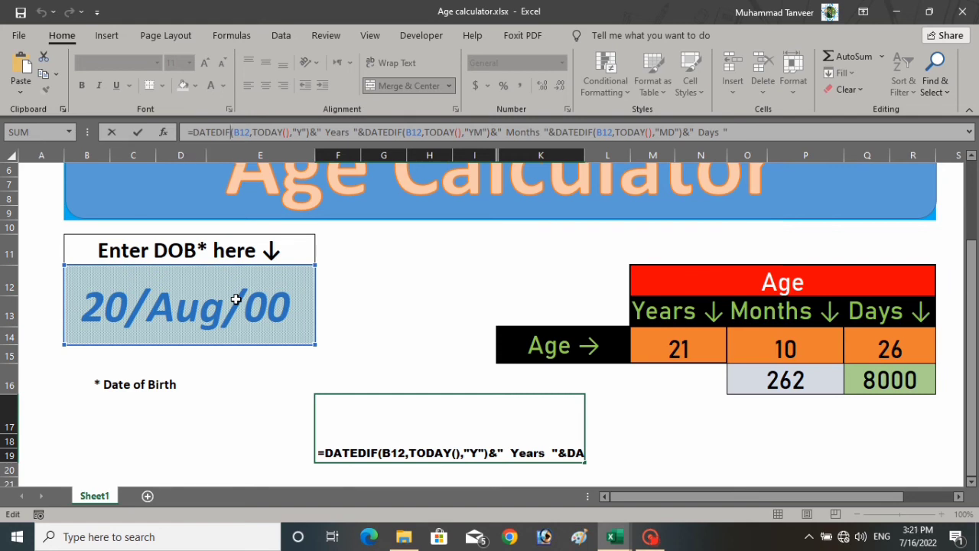
click(361, 331)
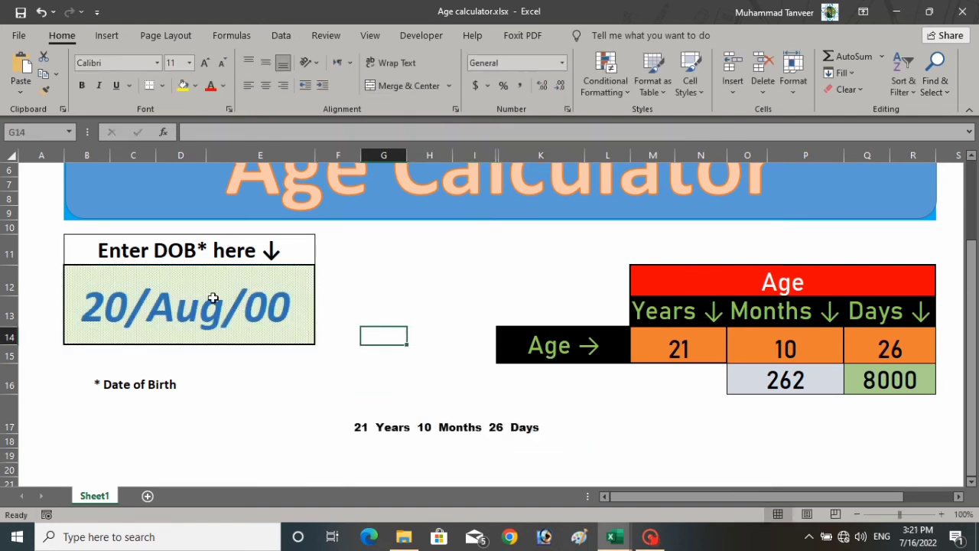
- Change the birth date in B12 to 12/20/2010, making the age 11 Years 6 Months 26 Days
click(150, 292)
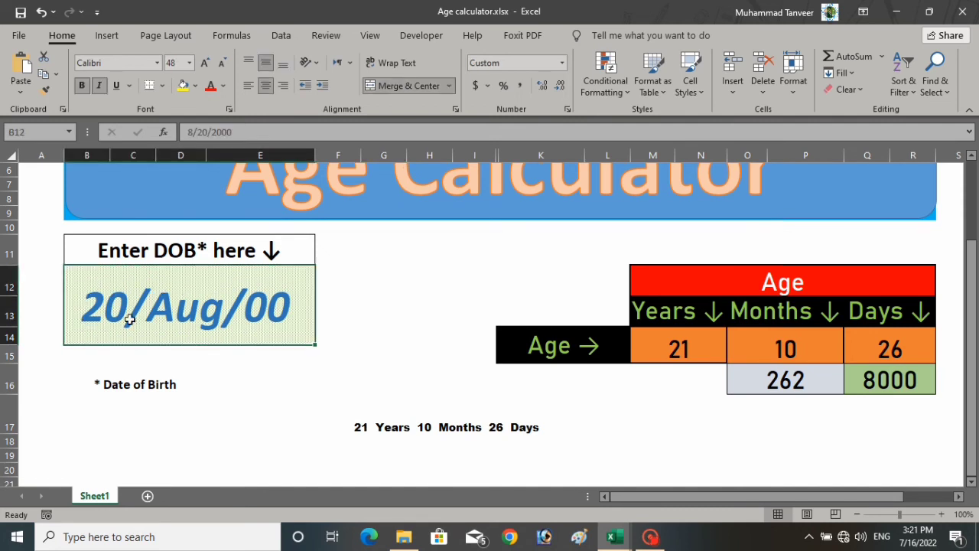
double_click(134, 301)
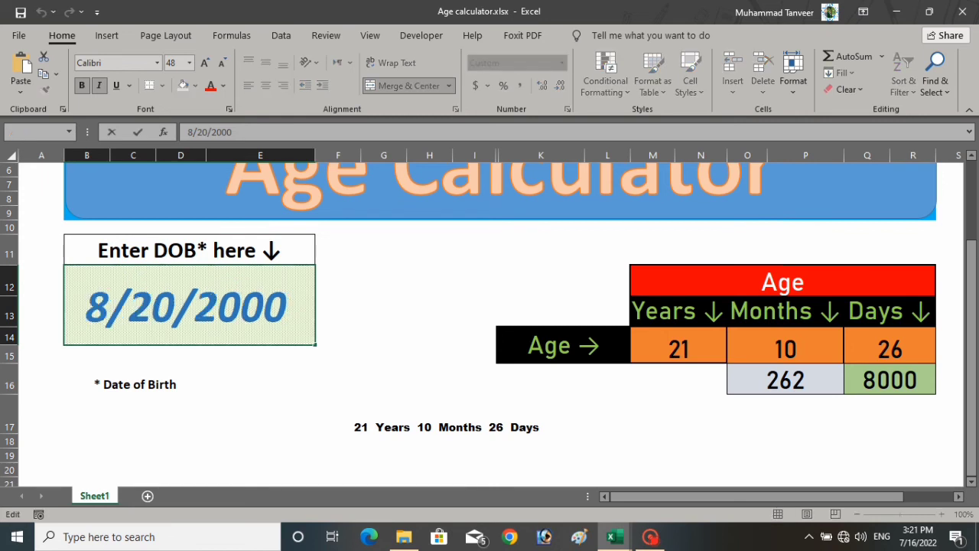
drag(109, 306, 90, 304)
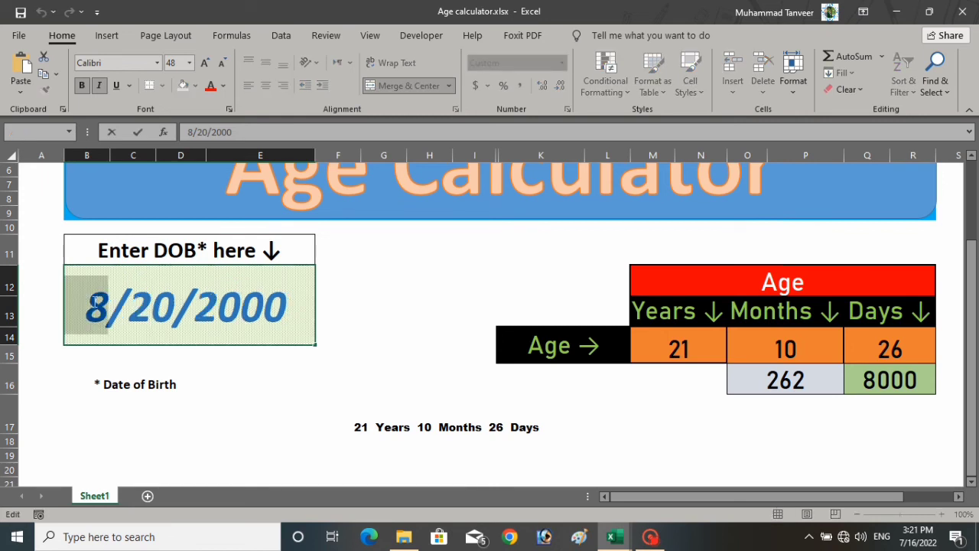
text(12)
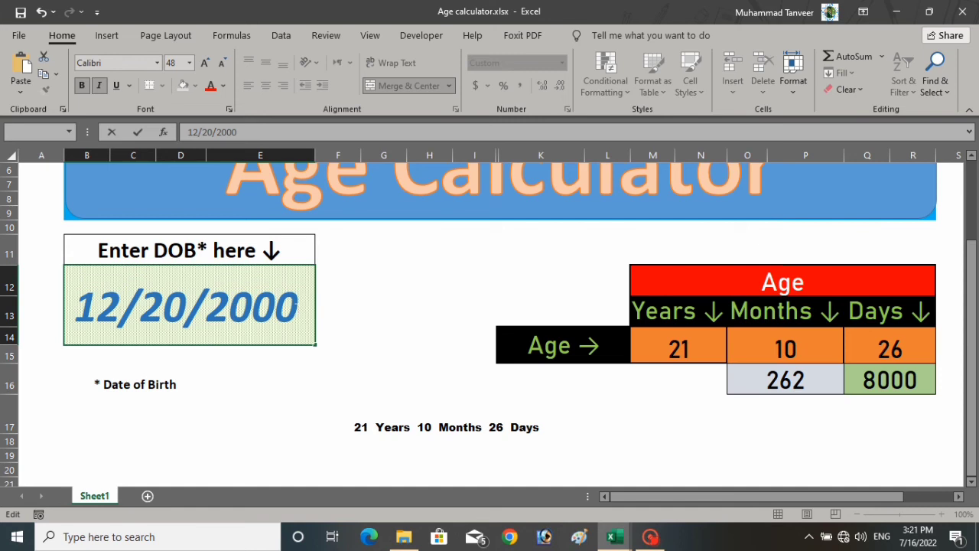
drag(297, 308, 256, 306)
text(10)
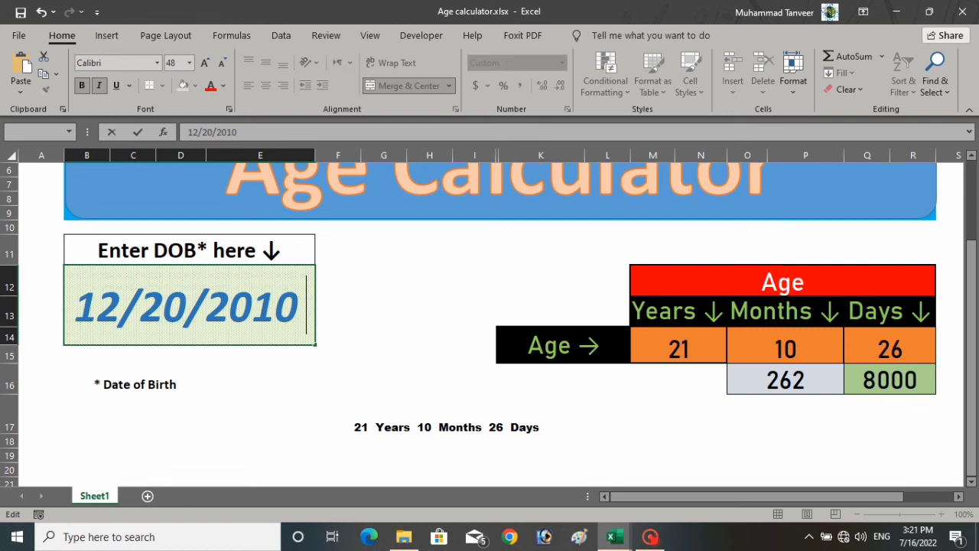
key(Return)
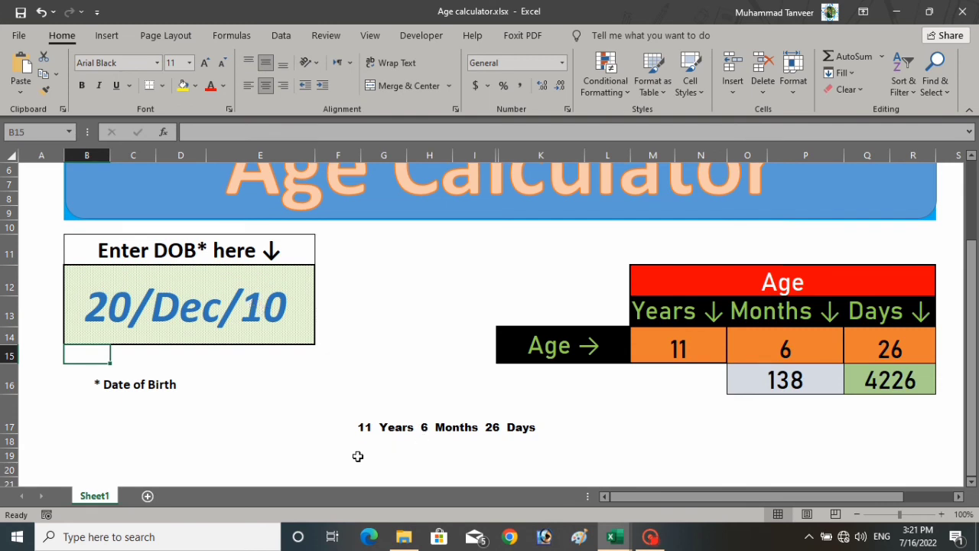
- Check the recalculated results in F17, M14, O14, O16, Q14 and Q16
click(381, 436)
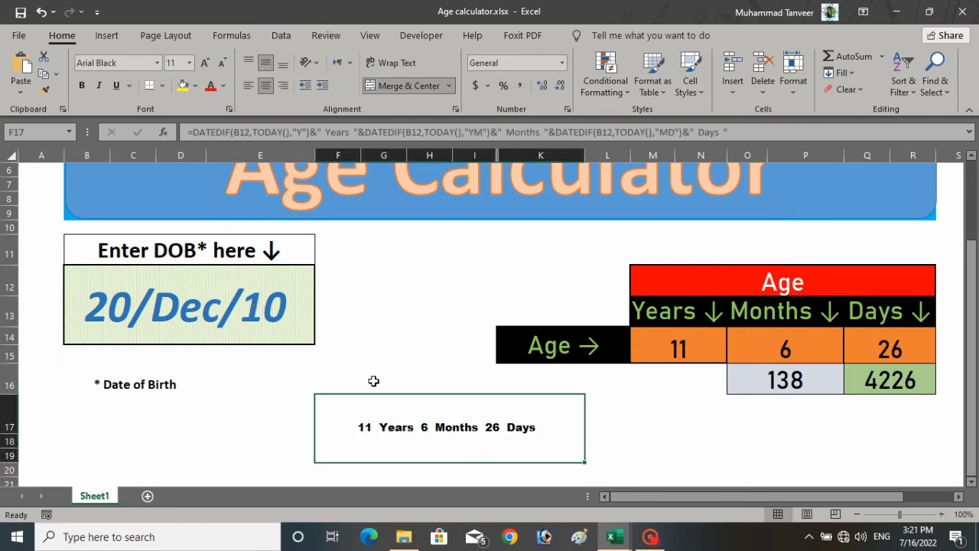
click(682, 332)
click(771, 347)
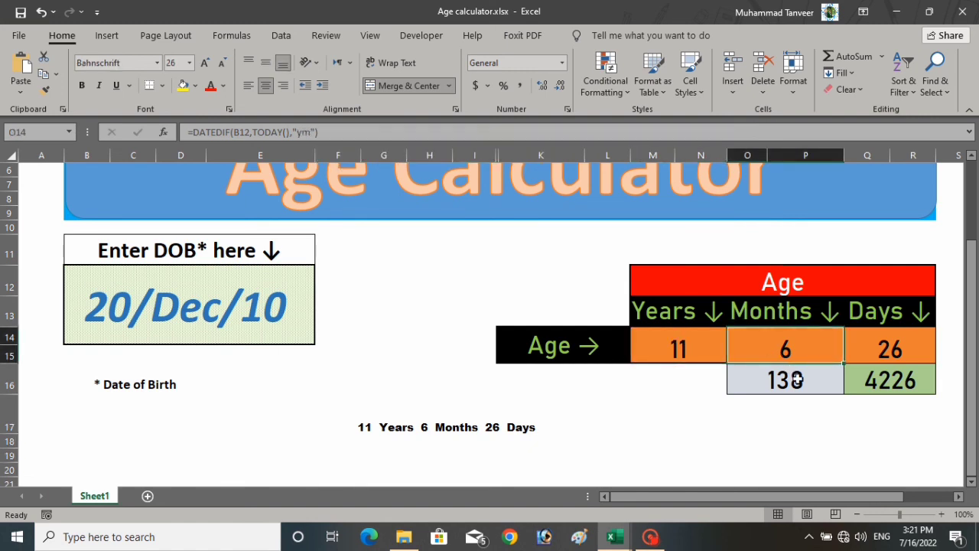
click(791, 372)
click(868, 356)
click(899, 375)
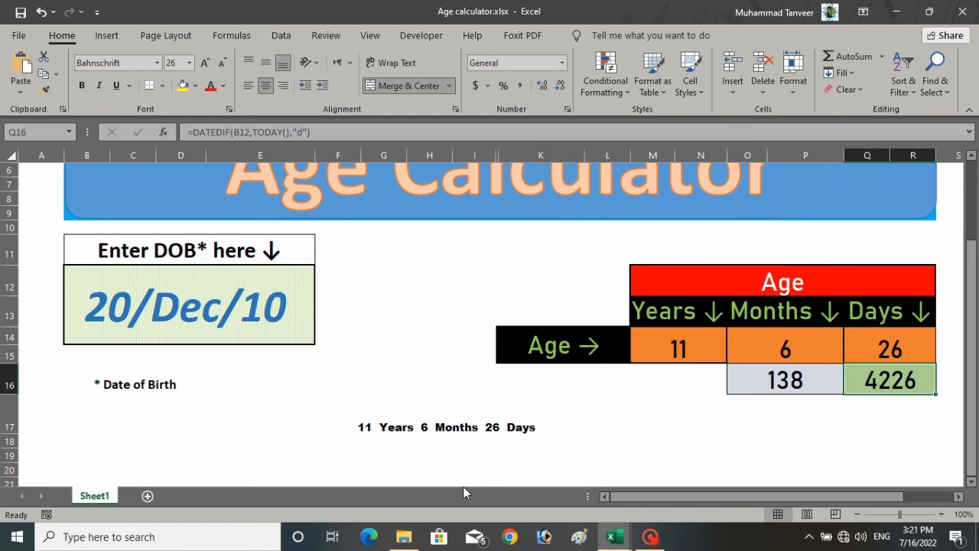
- Copy the full combined DATEDIF formula text from F17
click(449, 431)
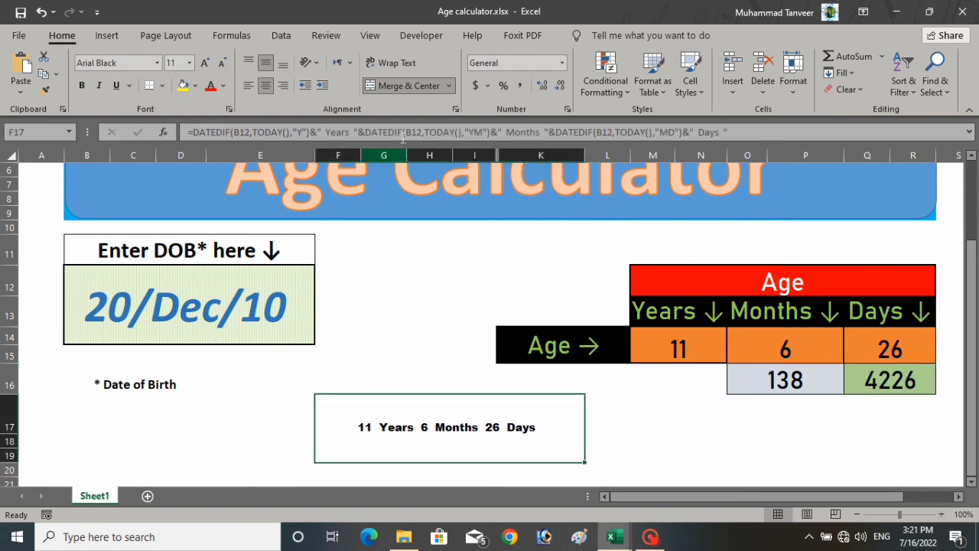
click(766, 132)
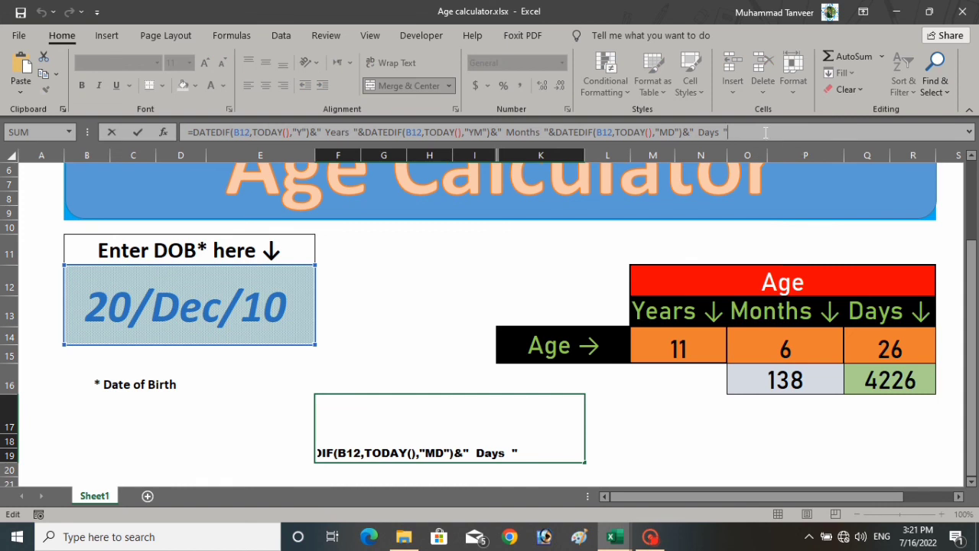
drag(746, 131, 210, 133)
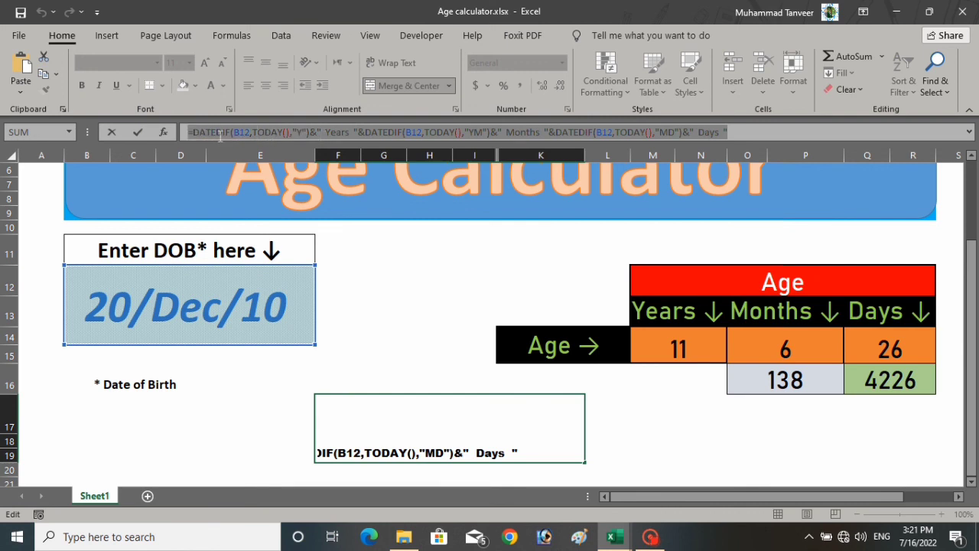
right_click(221, 133)
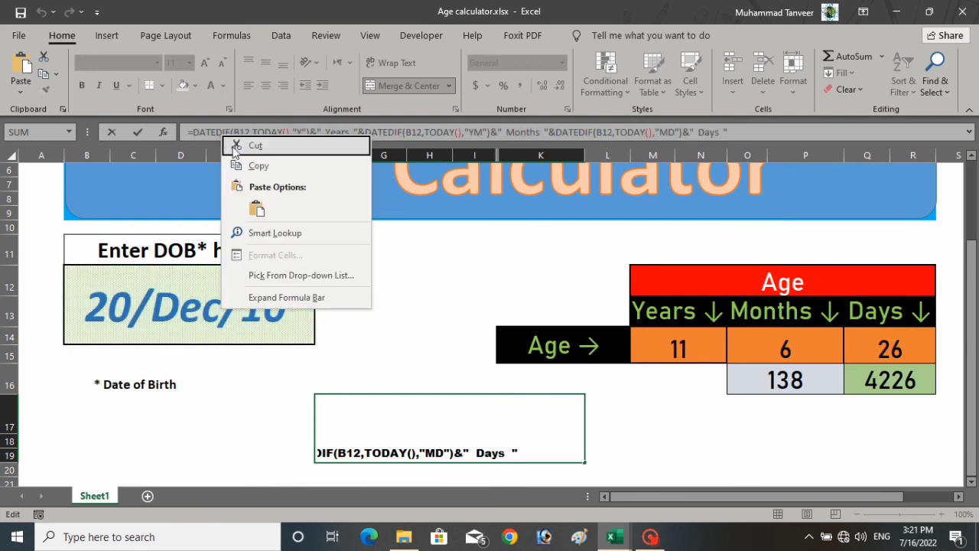
click(300, 167)
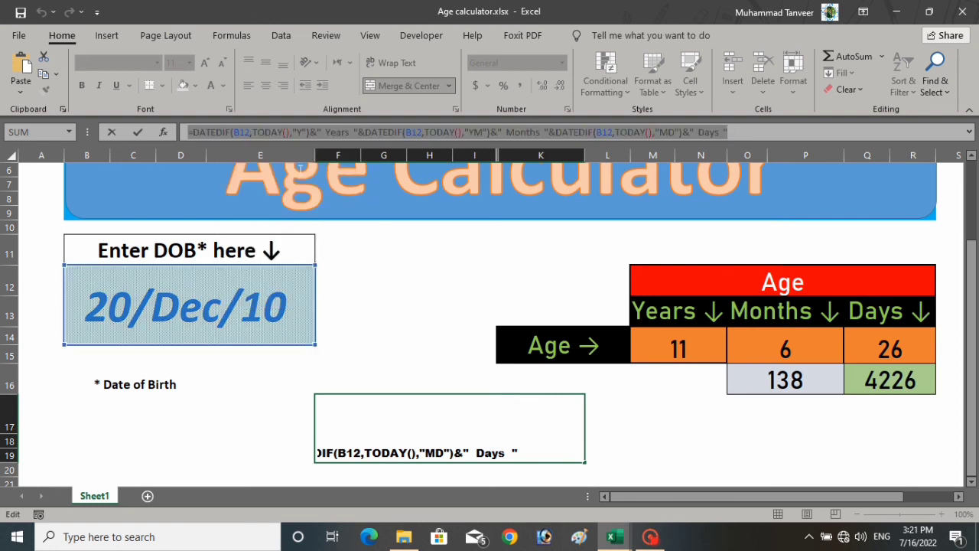